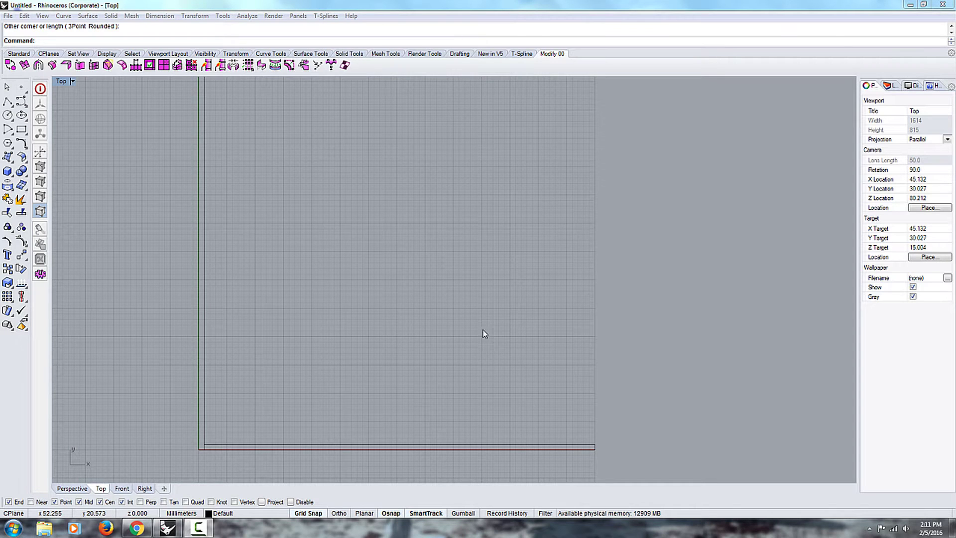
# Draw a thin corner-to-corner wall rectangle along the far edge in the Top view, starting at the left wall's inner edge at 1,69
pyautogui.scroll(-2, 493, 314)
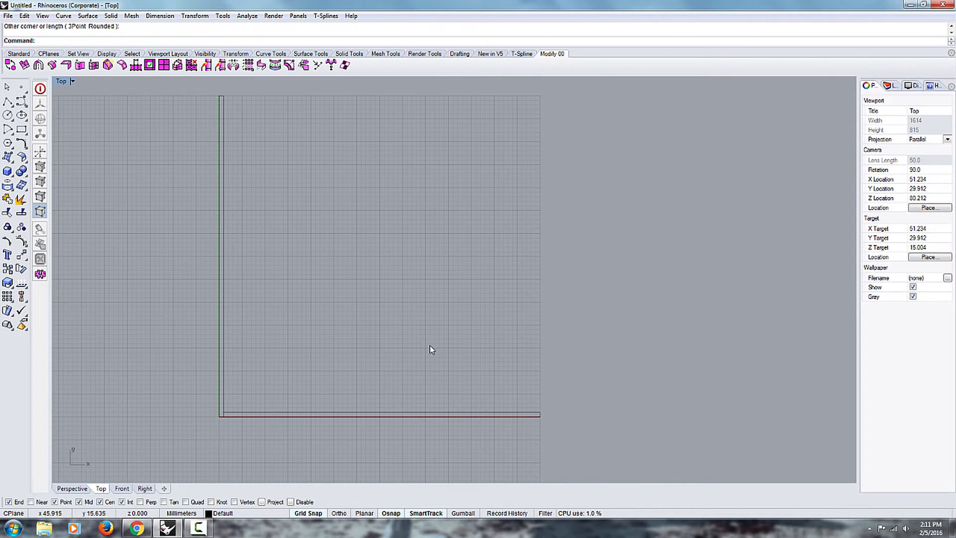
pyautogui.moveTo(362, 355); pyautogui.dragTo(340, 348, button='right')
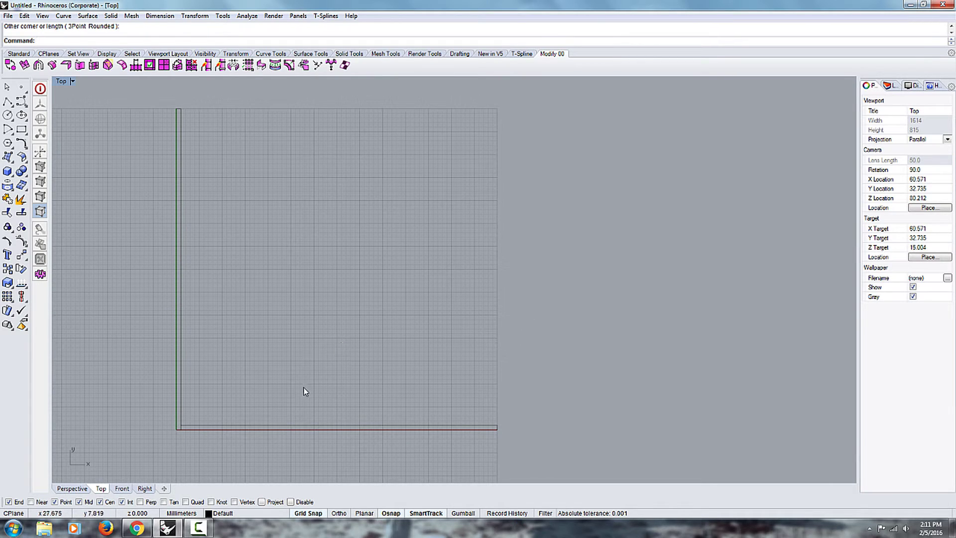
pyautogui.moveTo(251, 385); pyautogui.dragTo(307, 375, button='right')
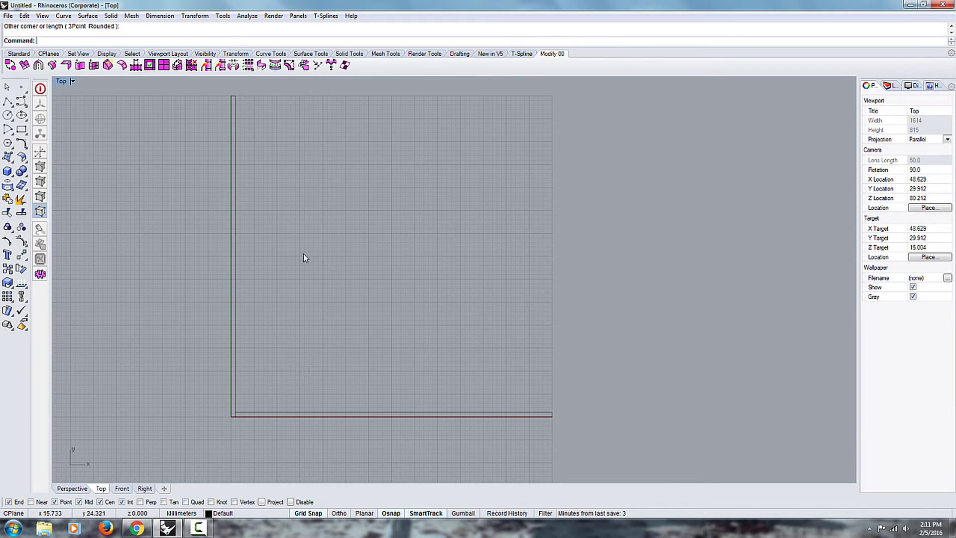
pyautogui.moveTo(199, 251); pyautogui.dragTo(200, 251)
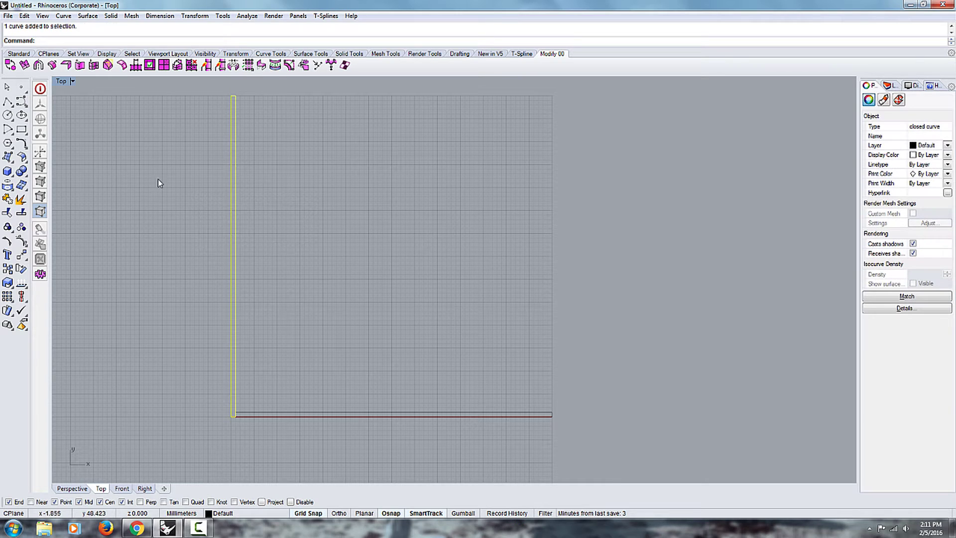
pyautogui.click(22, 131)
pyautogui.moveTo(313, 109); pyautogui.dragTo(294, 132, button='right')
pyautogui.click(214, 119)
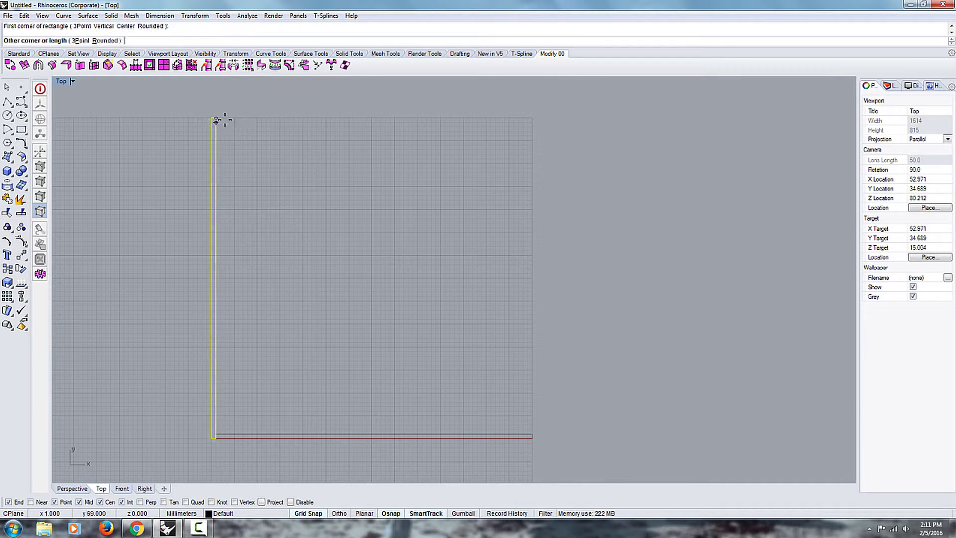
pyautogui.click(532, 121)
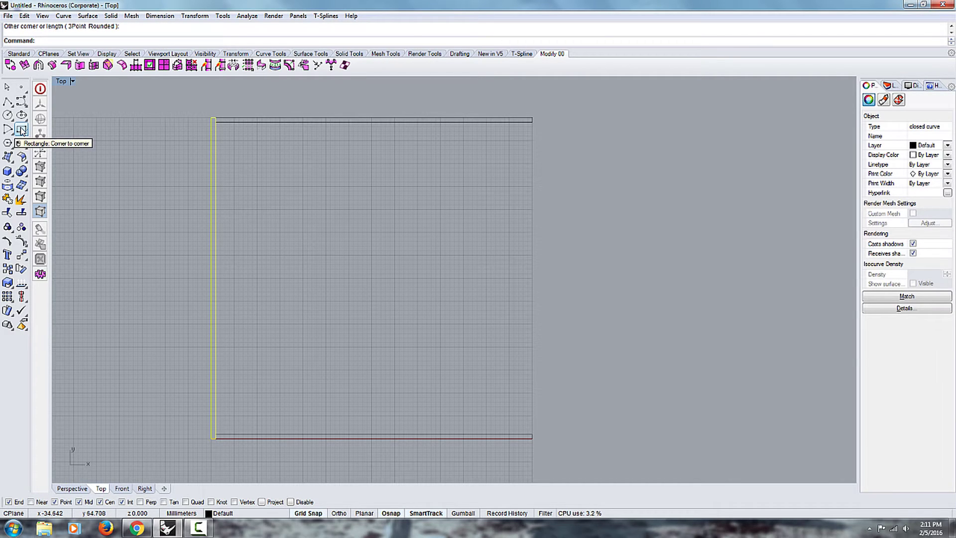
pyautogui.moveTo(422, 162); pyautogui.dragTo(428, 154, button='right')
# Extrude the three wall rectangles straight up 35 mm as open surfaces
pyautogui.click(365, 105)
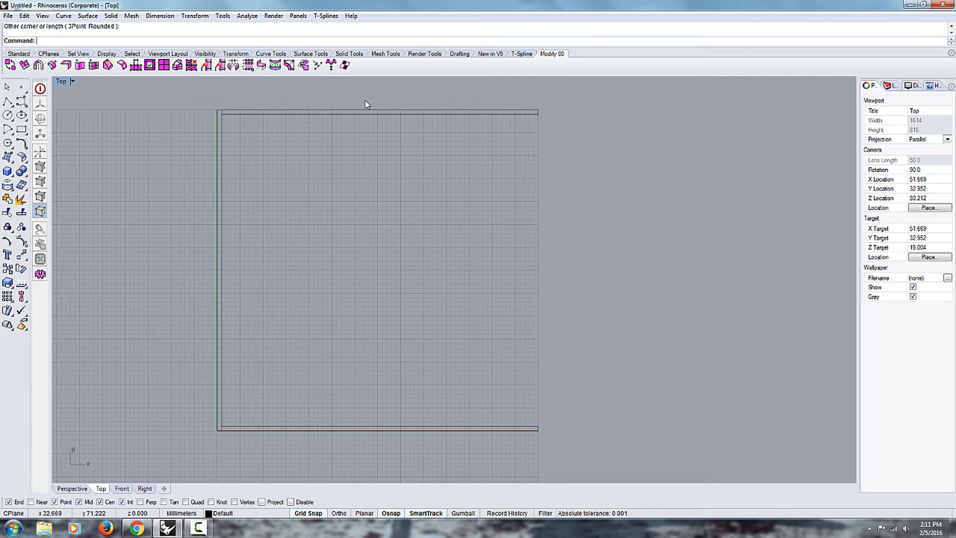
pyautogui.moveTo(142, 468); pyautogui.dragTo(142, 468)
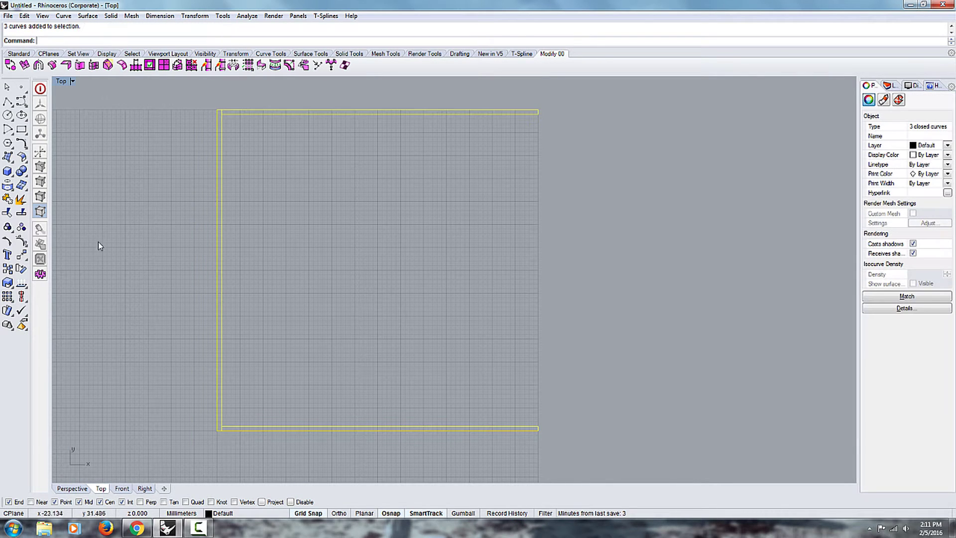
pyautogui.click(88, 16)
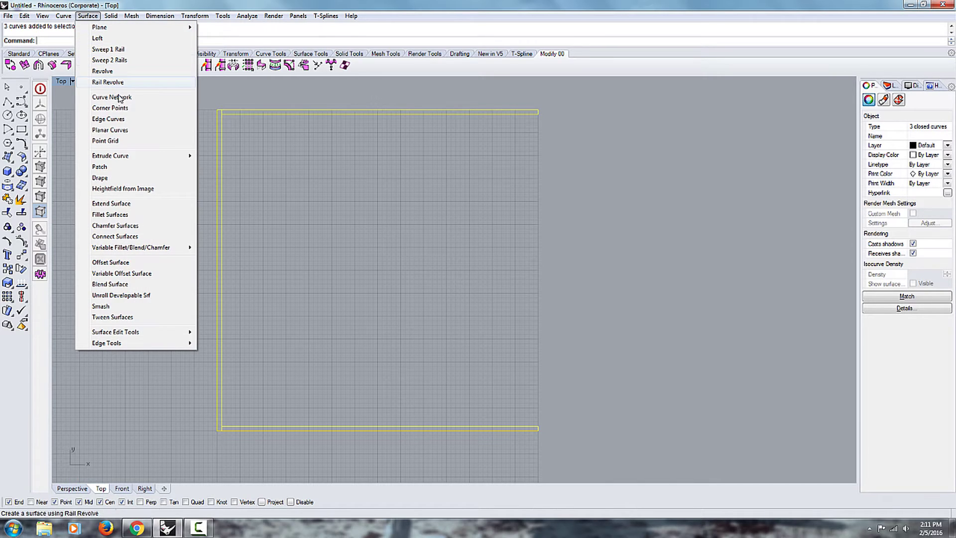
pyautogui.moveTo(106, 161)
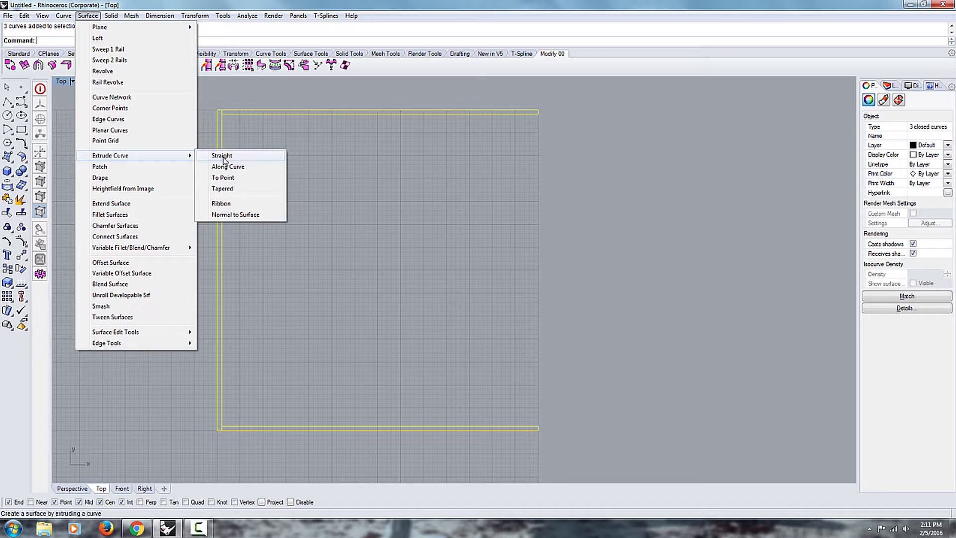
pyautogui.click(223, 158)
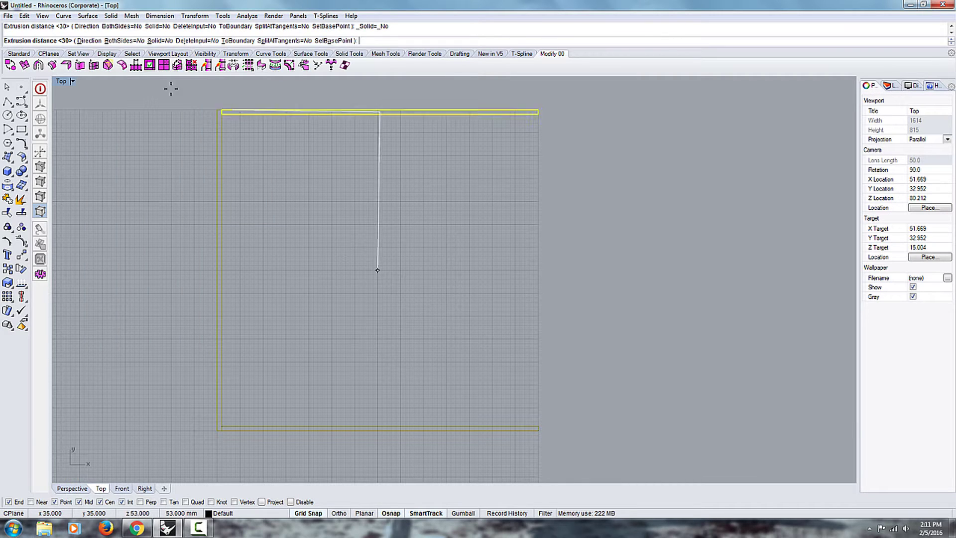
pyautogui.doubleClick(61, 82)
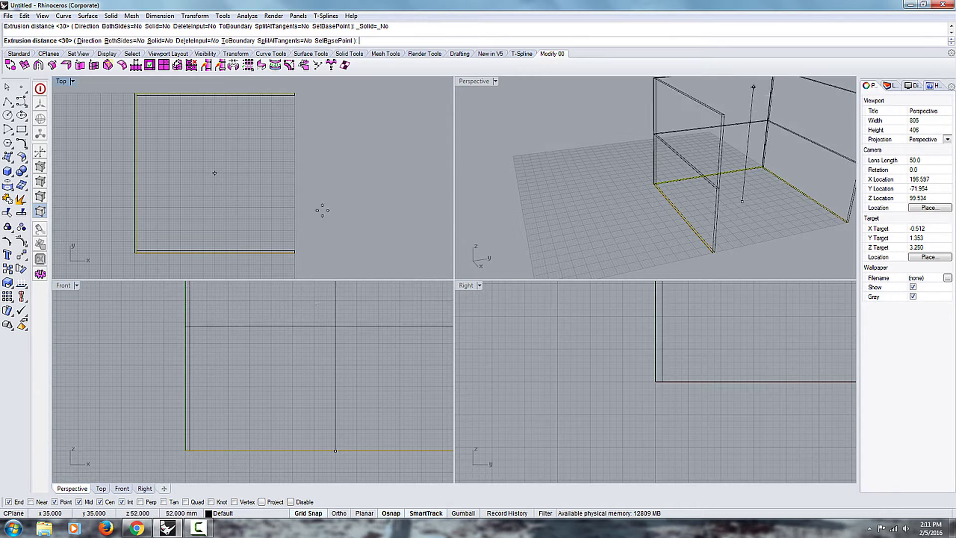
pyautogui.moveTo(324, 356); pyautogui.dragTo(231, 355, button='right')
pyautogui.moveTo(762, 172); pyautogui.dragTo(583, 131, button='right')
pyautogui.moveTo(295, 363); pyautogui.dragTo(284, 363, button='right')
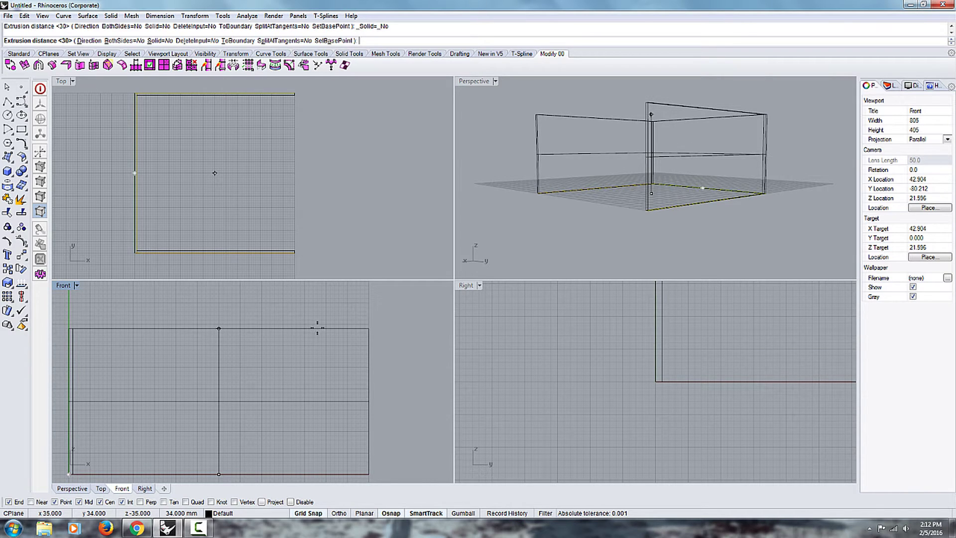
pyautogui.click(319, 326)
pyautogui.moveTo(641, 231); pyautogui.dragTo(680, 221, button='right')
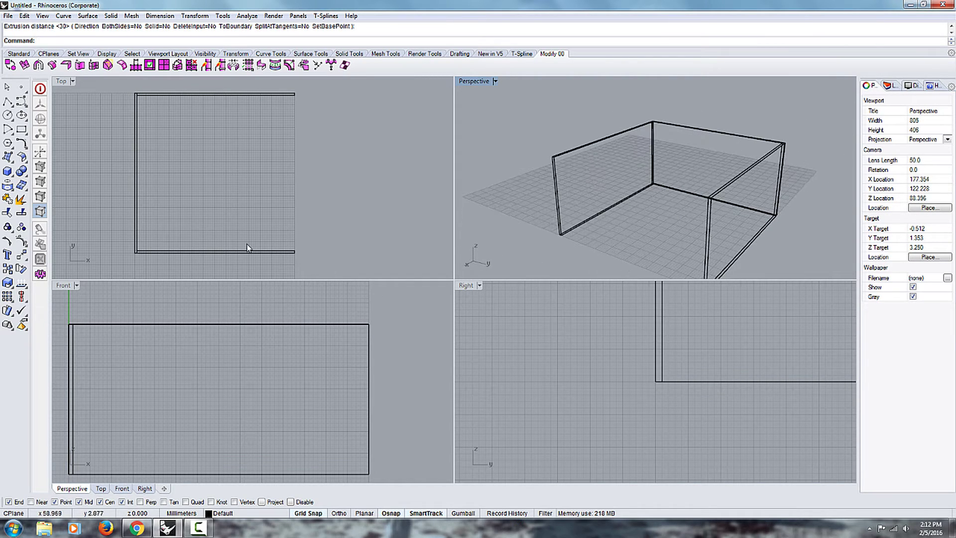
# Draw a rectangle over the walls' top, from the open end's far corner to the diagonally opposite outer wall corner
pyautogui.moveTo(211, 190); pyautogui.dragTo(272, 168, button='right')
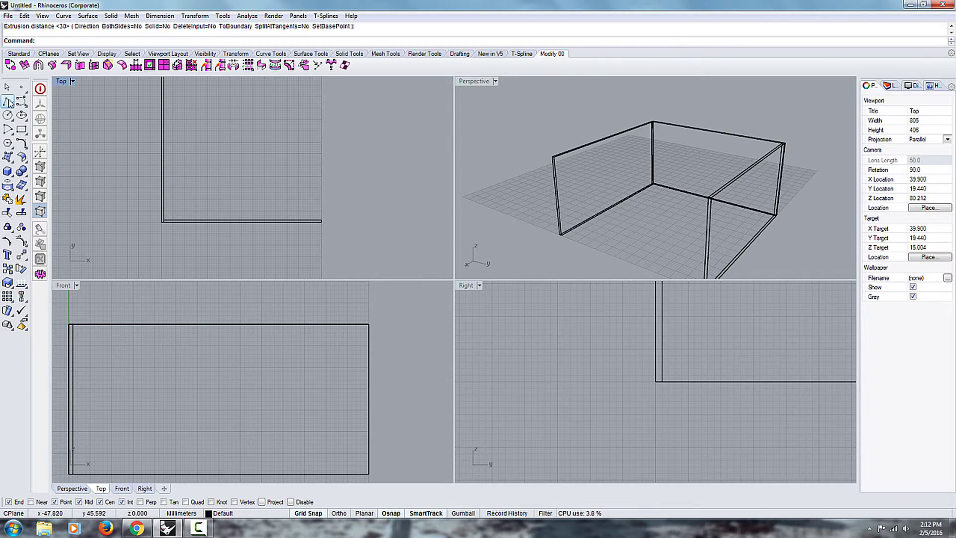
pyautogui.click(22, 129)
pyautogui.moveTo(361, 209); pyautogui.dragTo(294, 100, button='right')
pyautogui.click(314, 122)
pyautogui.moveTo(246, 254); pyautogui.dragTo(298, 149, button='right')
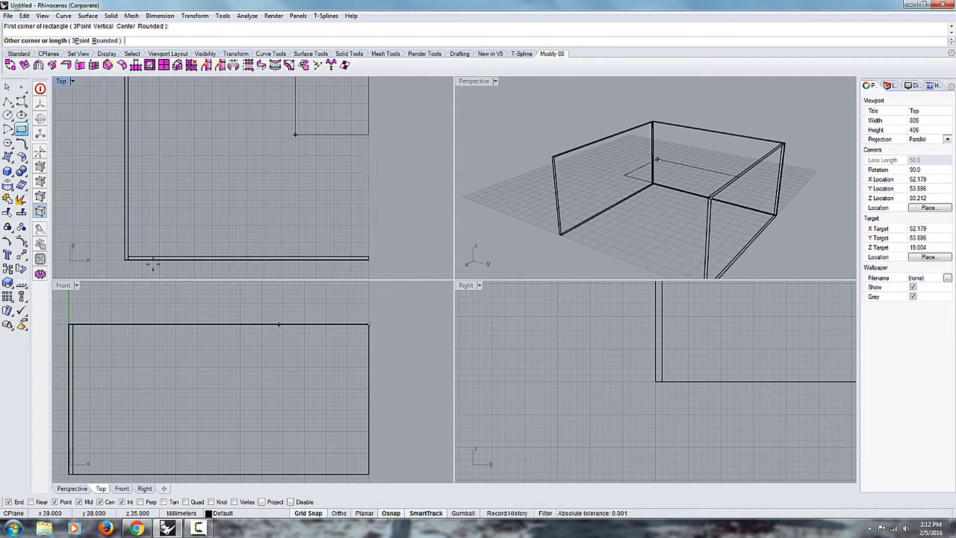
pyautogui.click(124, 259)
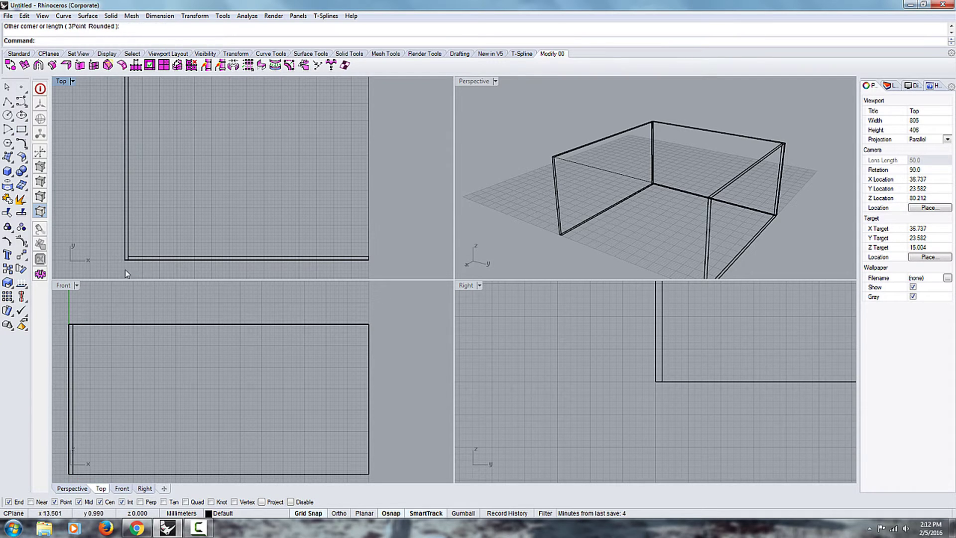
pyautogui.moveTo(251, 234); pyautogui.dragTo(227, 229, button='right')
# Start moving the rectangle at the walls' top, with End as the only active object snap
pyautogui.click(584, 170)
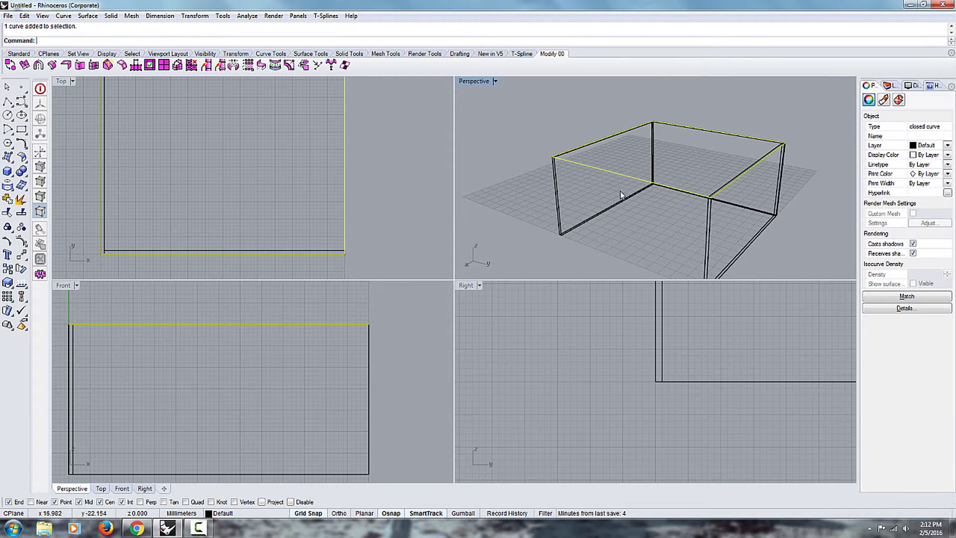
pyautogui.moveTo(623, 196); pyautogui.dragTo(641, 174, button='right')
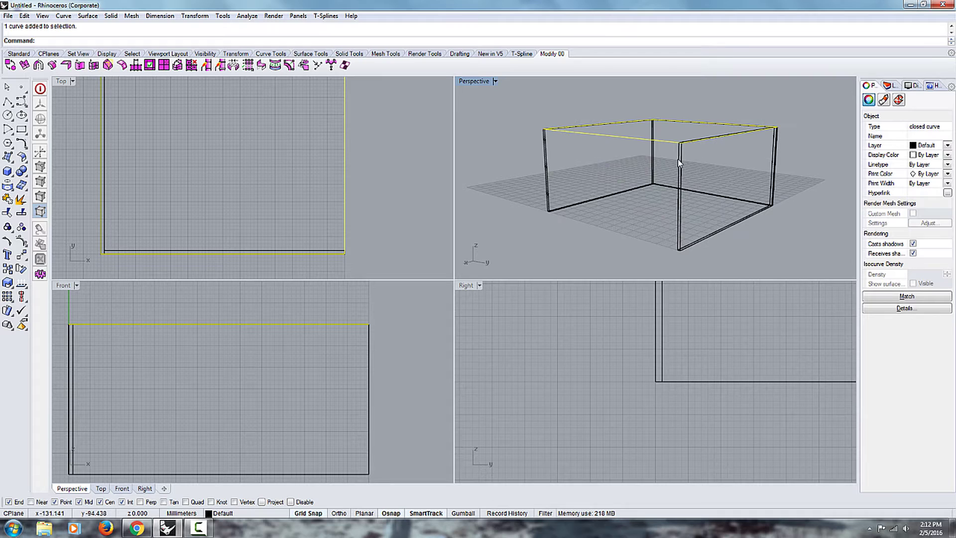
pyautogui.scroll(10, 549, 98)
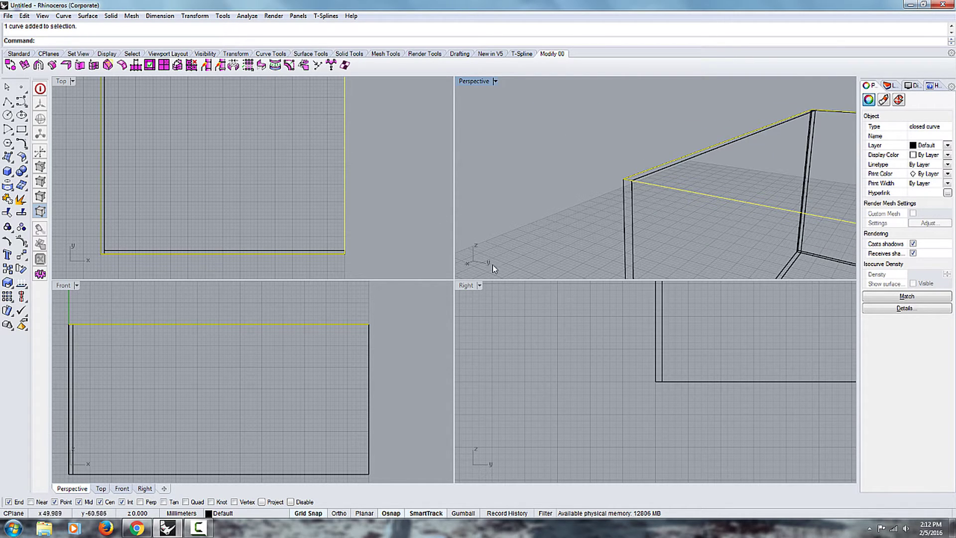
pyautogui.scroll(-5, 634, 136)
pyautogui.moveTo(656, 229); pyautogui.dragTo(682, 204, button='right')
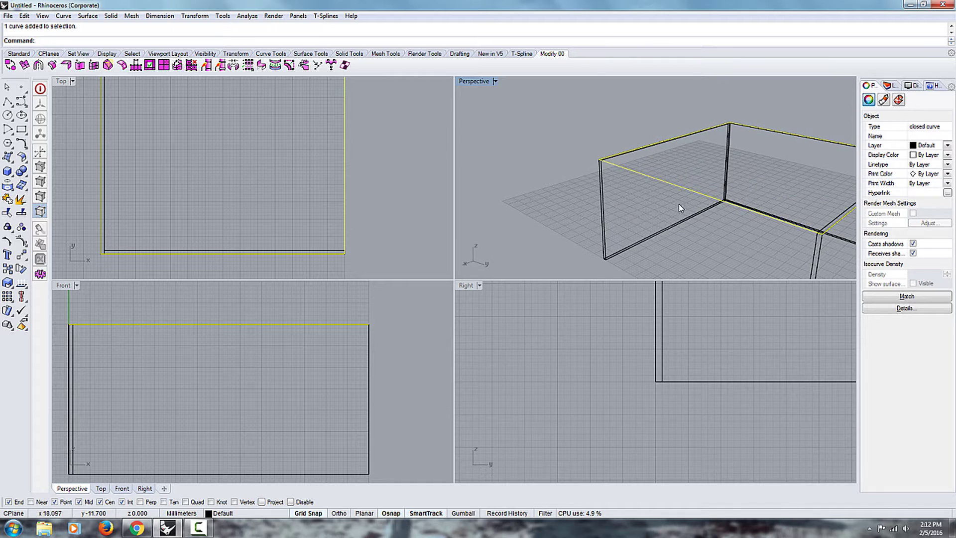
pyautogui.moveTo(149, 165); pyautogui.dragTo(162, 172, button='right')
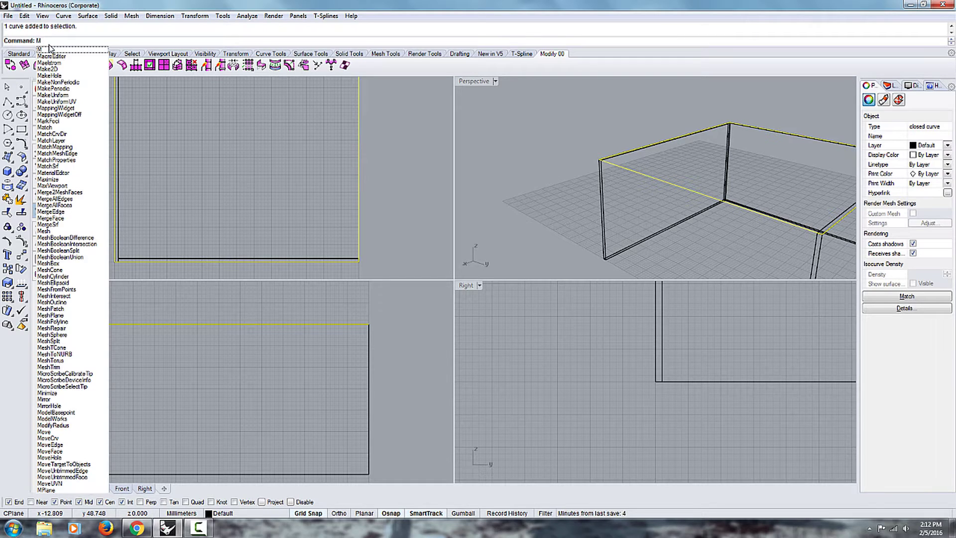
pyautogui.press('Return')
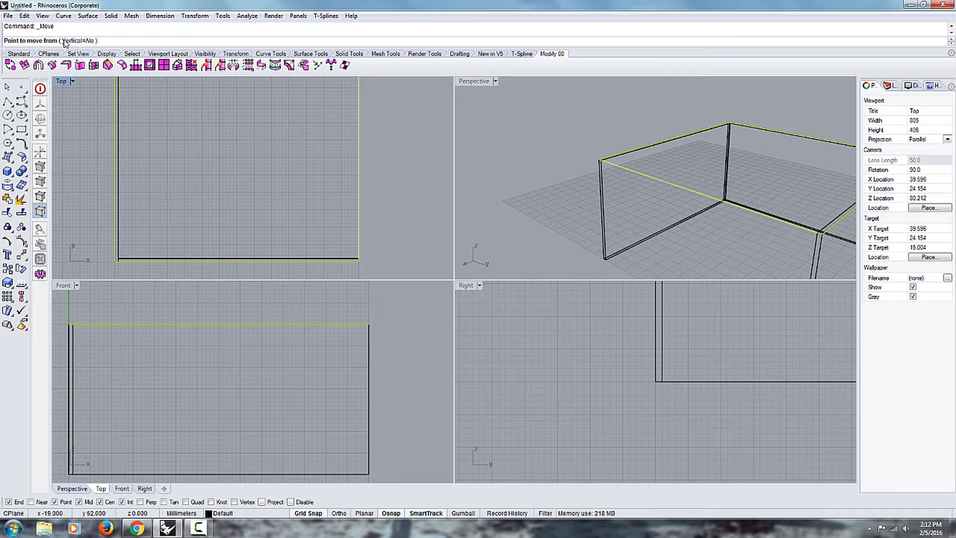
pyautogui.moveTo(591, 188); pyautogui.dragTo(609, 199, button='right')
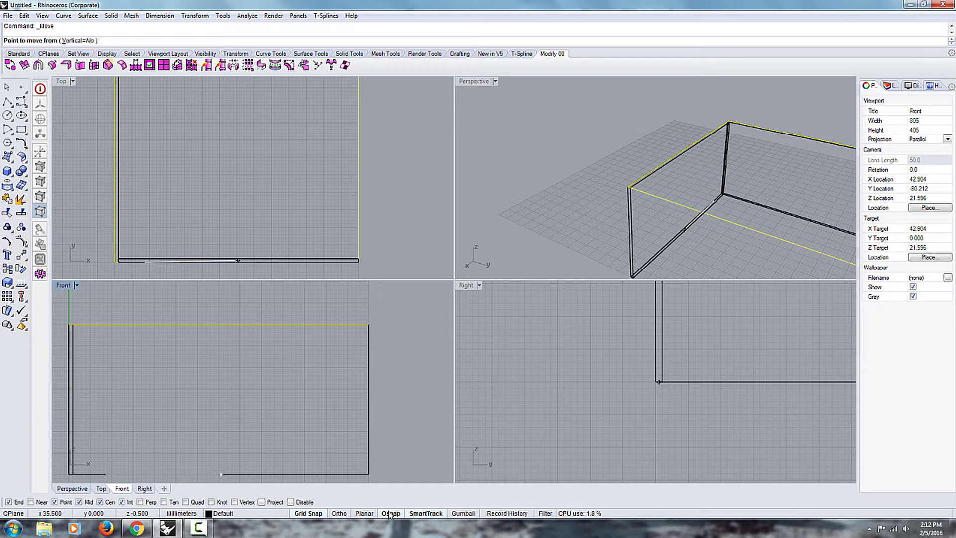
pyautogui.click(291, 502)
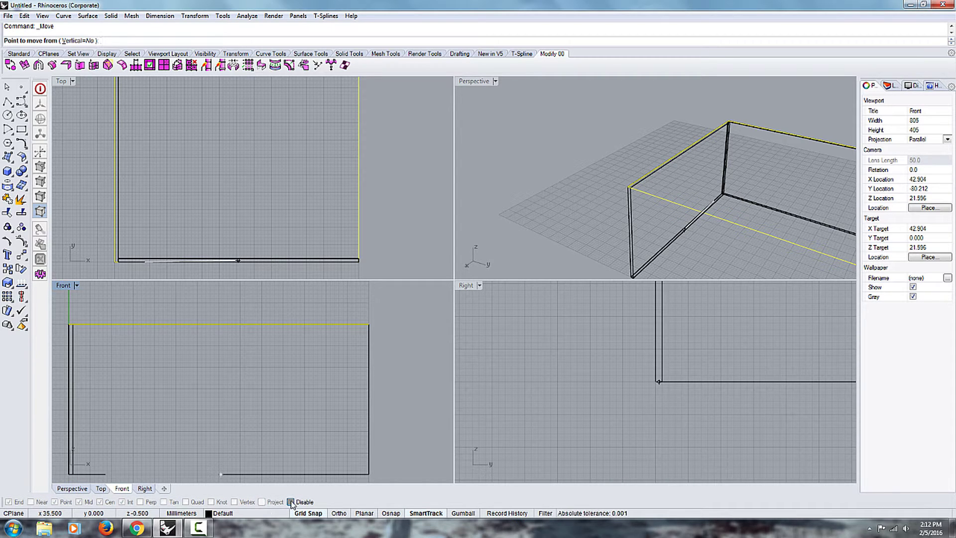
pyautogui.click(291, 502)
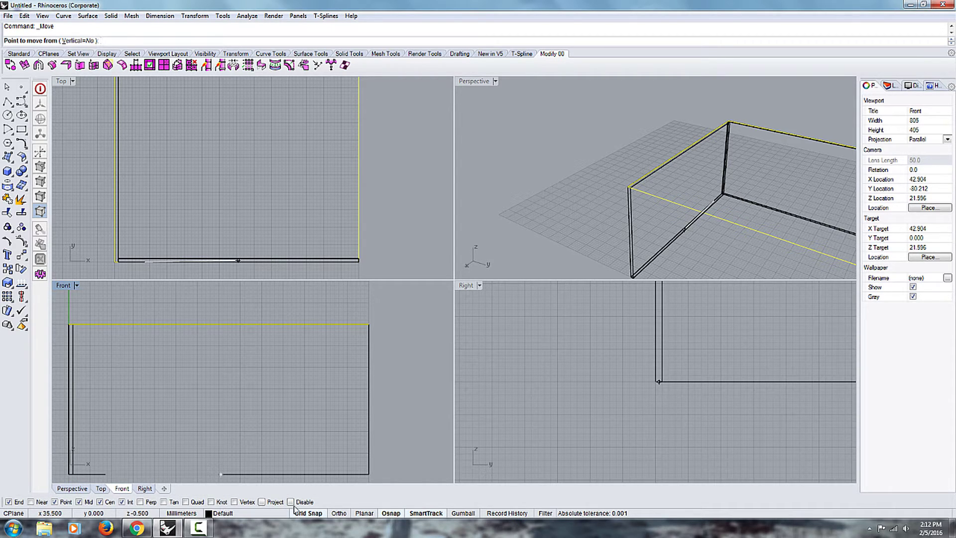
pyautogui.click(9, 502)
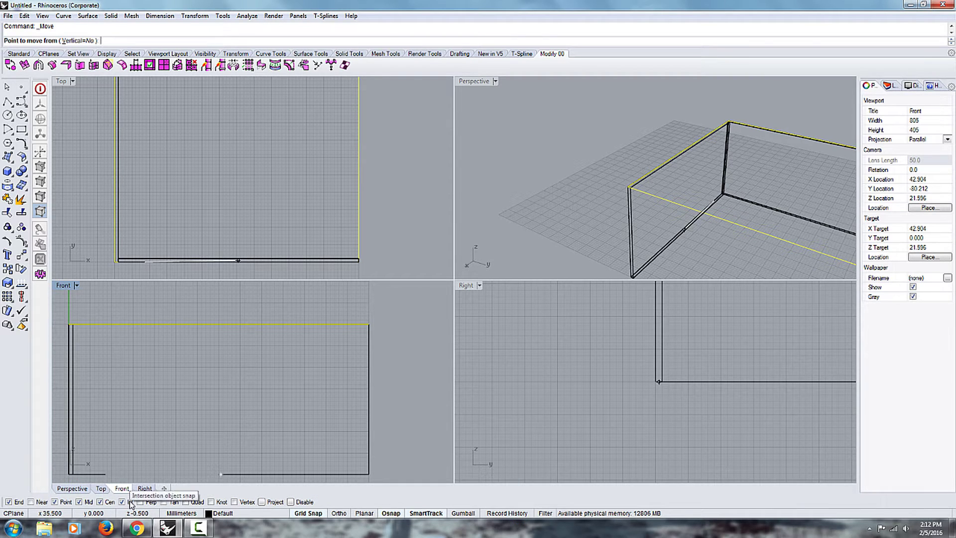
pyautogui.moveTo(559, 192); pyautogui.dragTo(672, 228, button='right')
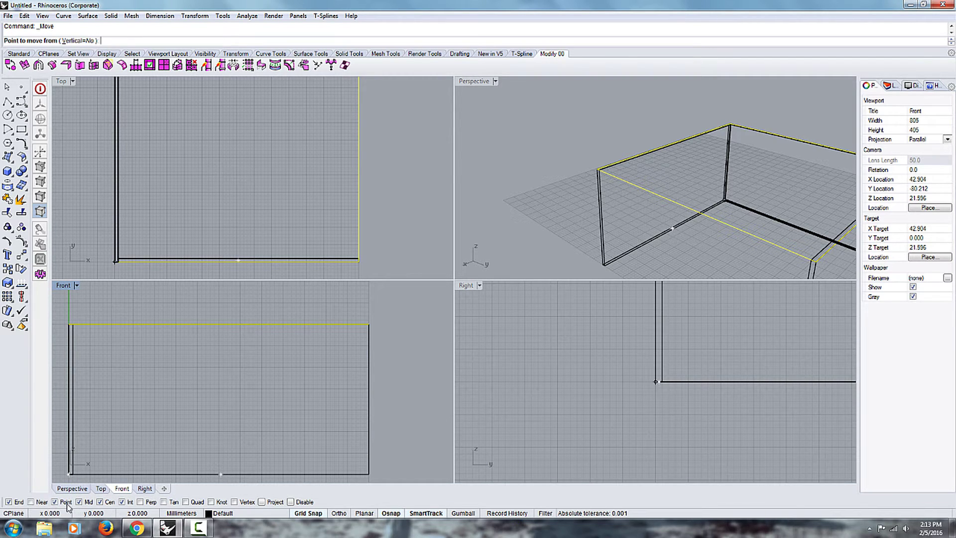
pyautogui.click(100, 502)
pyautogui.click(54, 502)
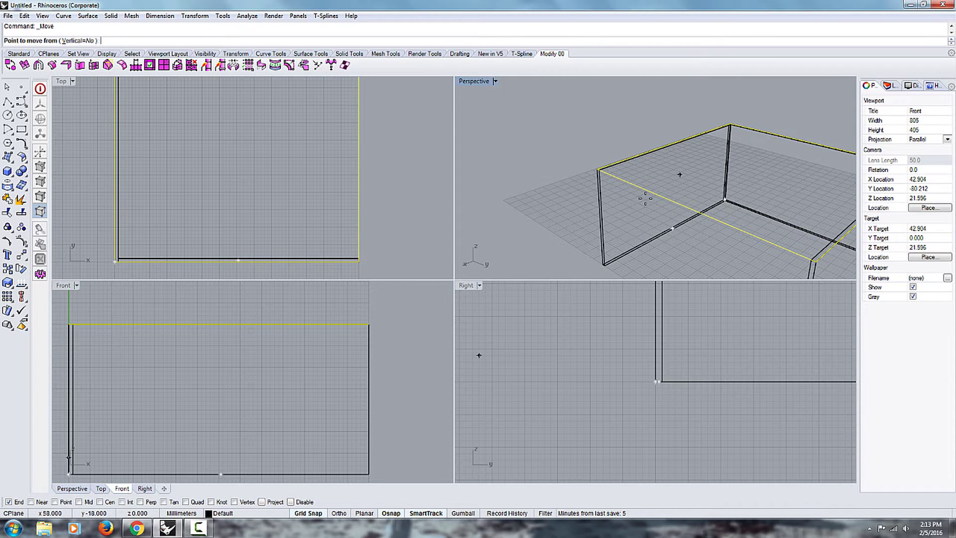
# Move the rectangle straight down 35 mm, from the walls' top outer corner to the bottom endpoint of the same corner
pyautogui.click(730, 123)
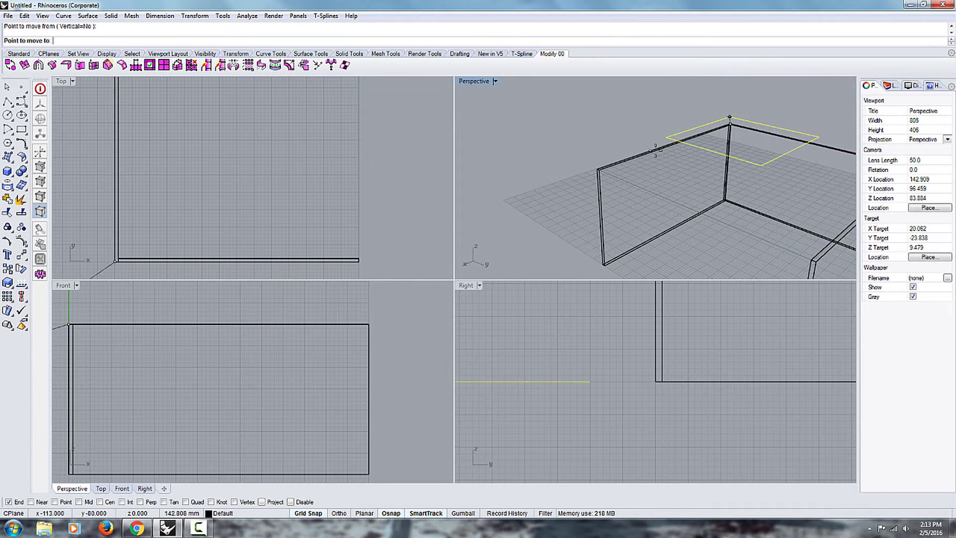
pyautogui.moveTo(600, 170); pyautogui.dragTo(666, 194, button='right')
pyautogui.scroll(6, 657, 100)
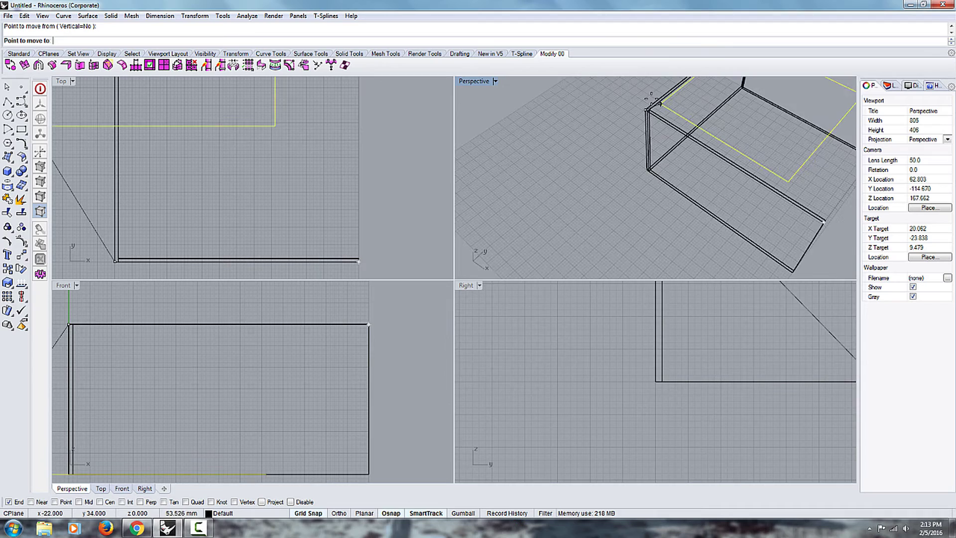
pyautogui.scroll(5, 654, 98)
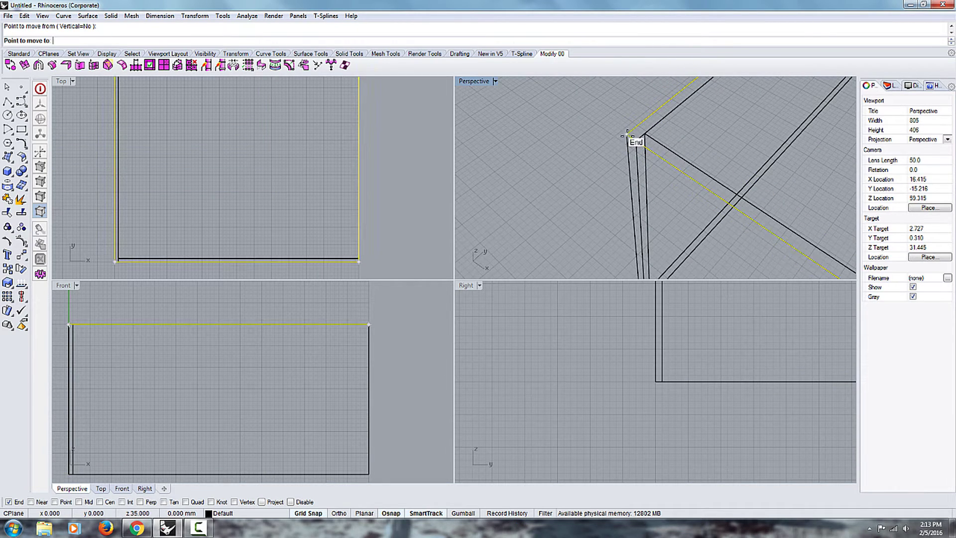
pyautogui.scroll(6, 621, 134)
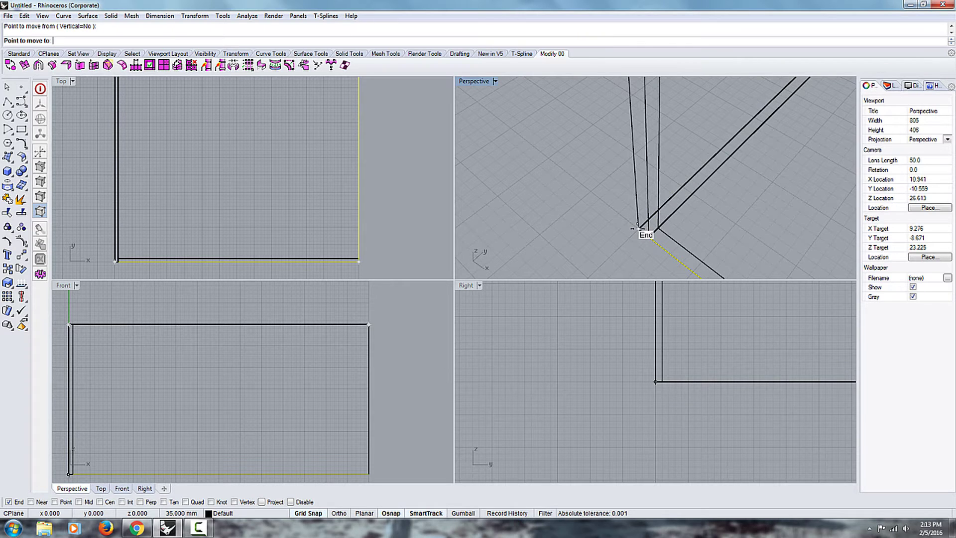
pyautogui.click(638, 228)
pyautogui.scroll(-10, 549, 162)
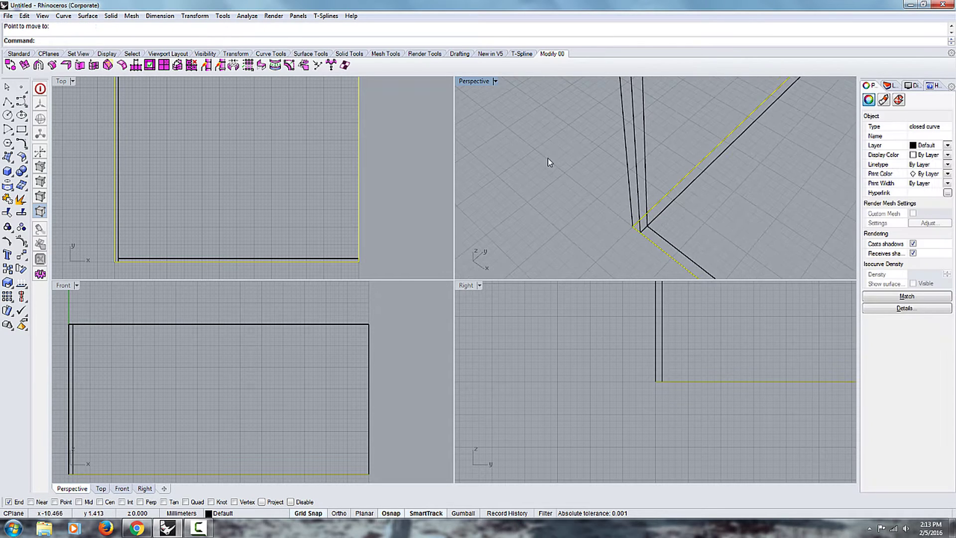
pyautogui.moveTo(702, 241); pyautogui.dragTo(578, 147, button='right')
pyautogui.scroll(-5, 578, 146)
pyautogui.moveTo(650, 180); pyautogui.dragTo(679, 210, button='right')
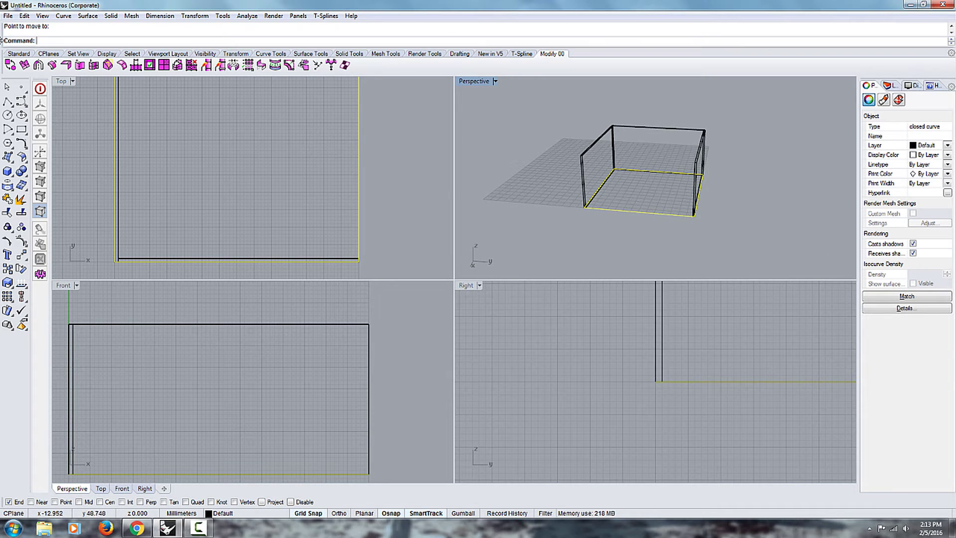
# Extrude the base rectangle straight down a short distance to form a thin floor beneath the walls
pyautogui.click(86, 16)
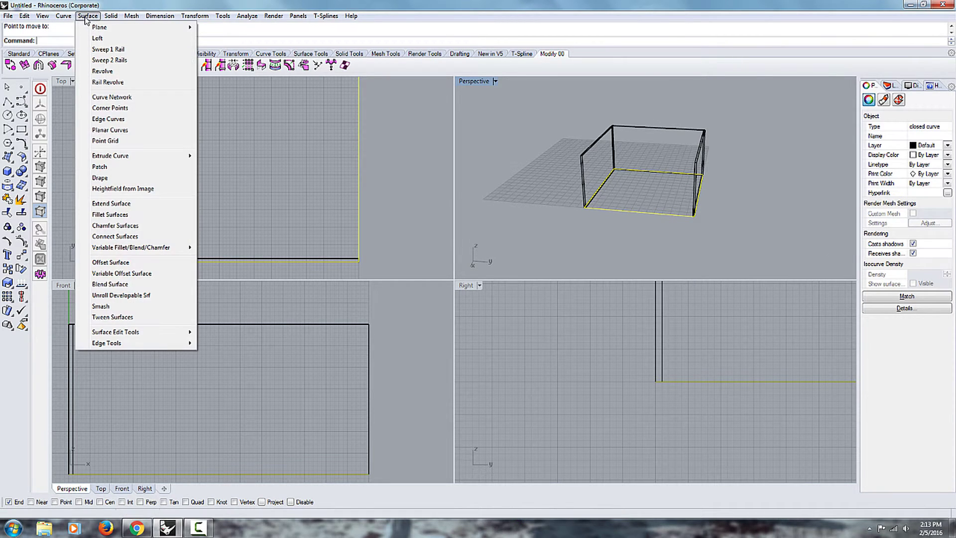
pyautogui.moveTo(114, 157)
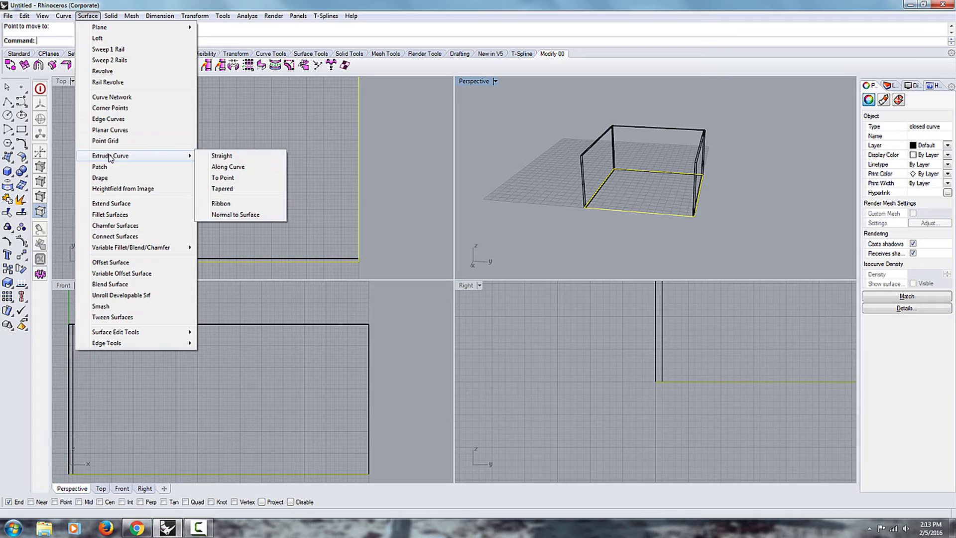
pyautogui.click(228, 158)
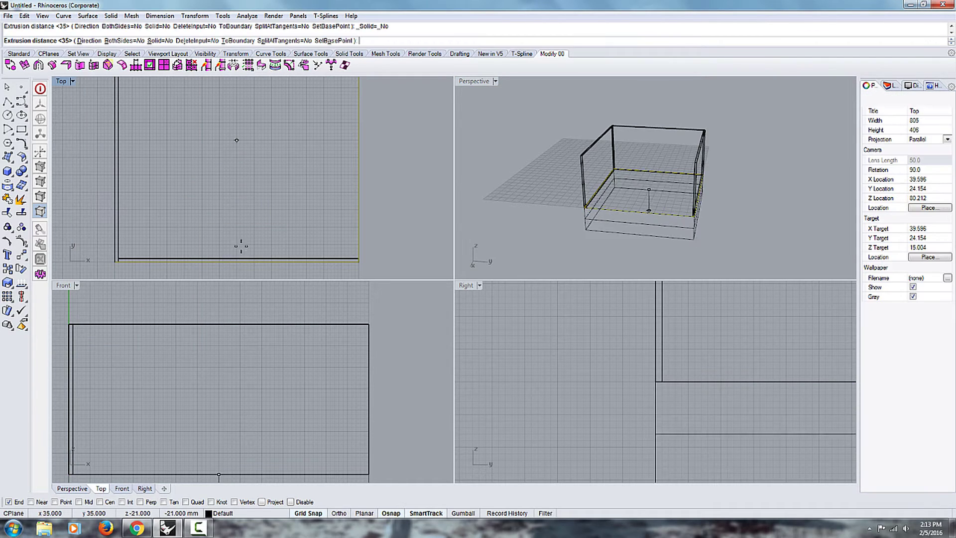
pyautogui.moveTo(291, 421); pyautogui.dragTo(341, 344, button='right')
pyautogui.scroll(10, 174, 397)
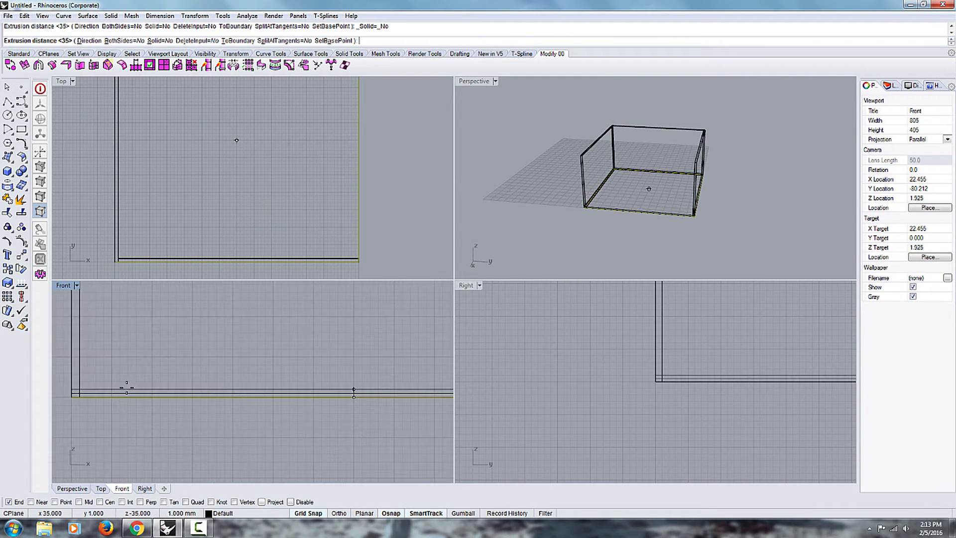
pyautogui.click(128, 420)
# Examine the thin floor beneath the walls and single out its base outline from the overlapping extrusion
pyautogui.moveTo(572, 278); pyautogui.dragTo(704, 210, button='right')
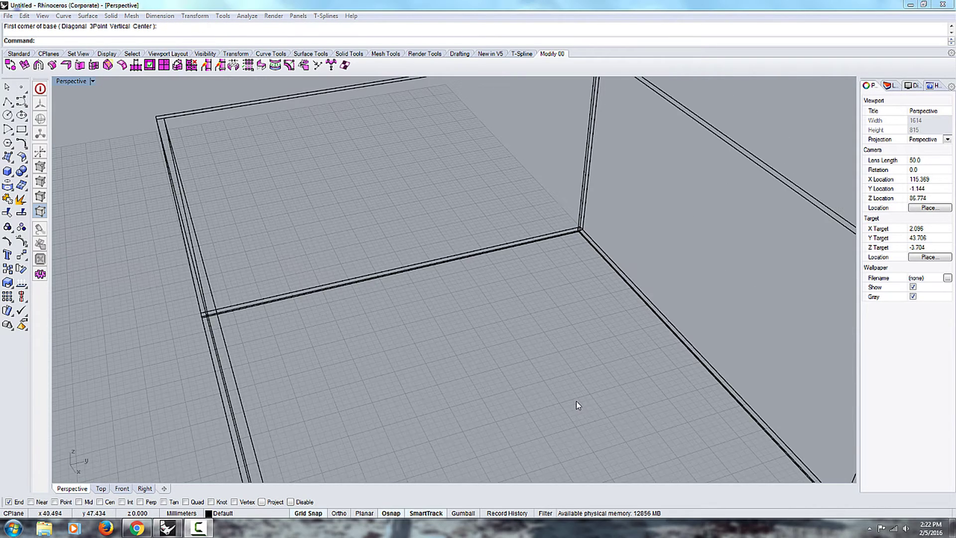
pyautogui.moveTo(544, 369); pyautogui.dragTo(528, 352, button='right')
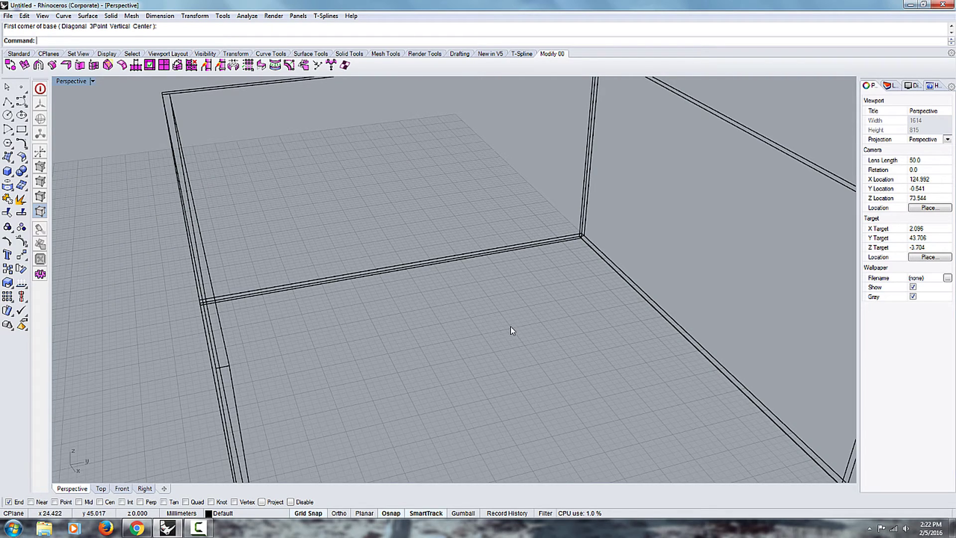
pyautogui.moveTo(282, 327); pyautogui.dragTo(343, 284, button='right')
pyautogui.scroll(-4, 378, 363)
pyautogui.click(614, 394)
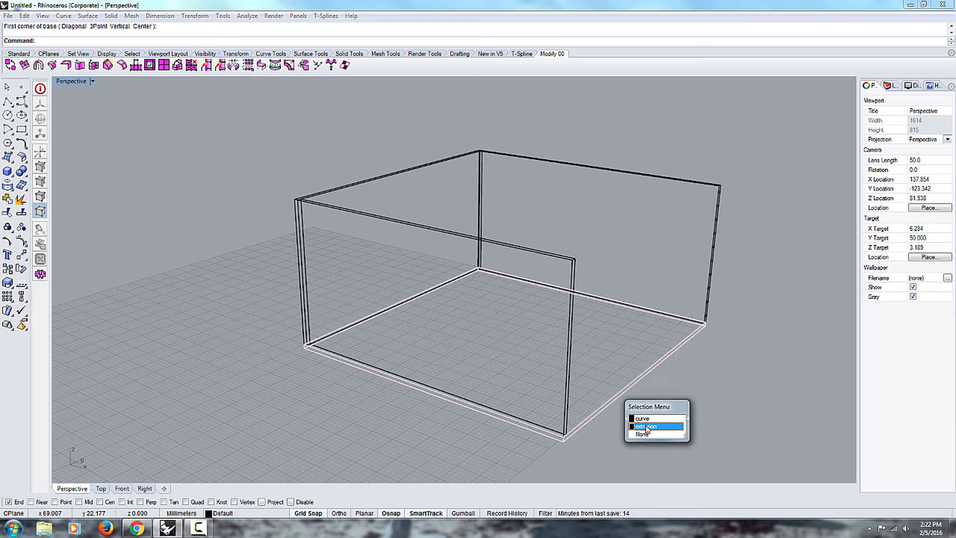
pyautogui.press('Return')
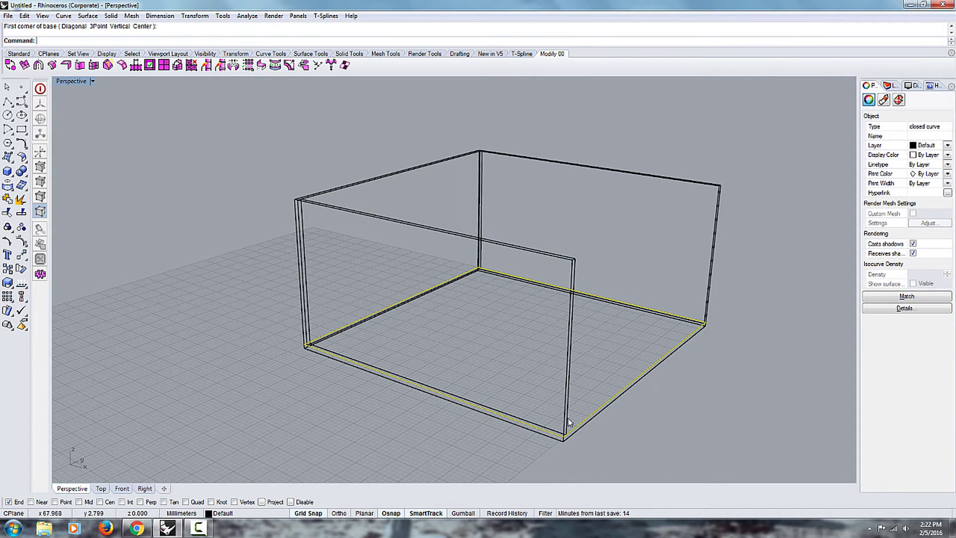
pyautogui.moveTo(568, 420); pyautogui.dragTo(515, 435, button='right')
pyautogui.click(558, 375)
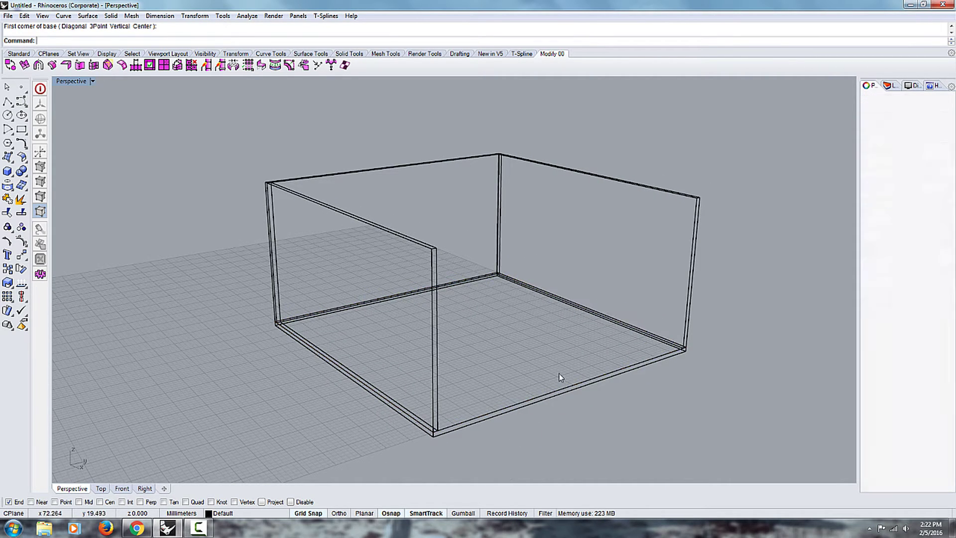
# Start moving the side wall farthest from the origin, with the Mid object snap turned on besides End
pyautogui.click(612, 188)
pyautogui.scroll(5, 572, 282)
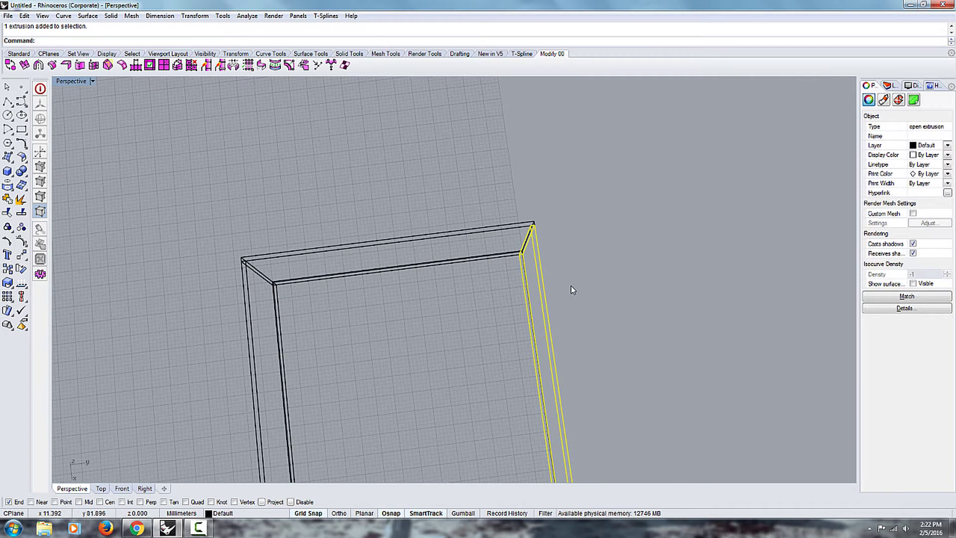
pyautogui.press('Return')
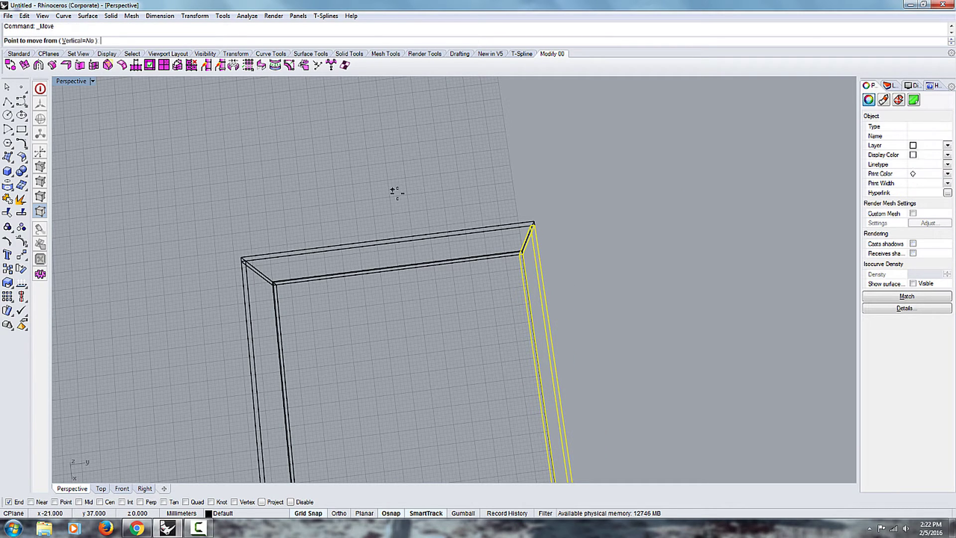
pyautogui.scroll(3, 546, 221)
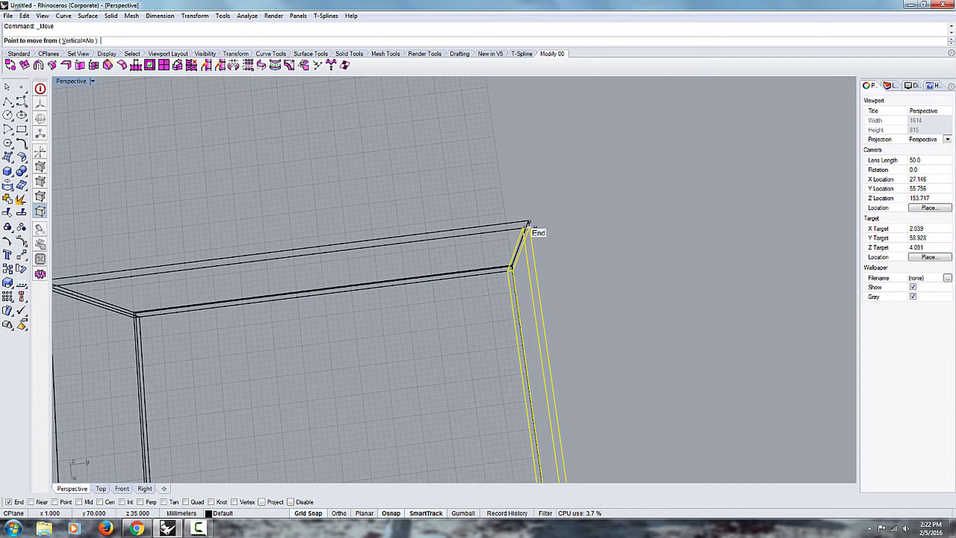
pyautogui.click(78, 502)
# Move that wall 34.5 mm inward, from the midpoint of its top end edge to the midpoint of the back wall's inner top edge
pyautogui.scroll(-4, 518, 204)
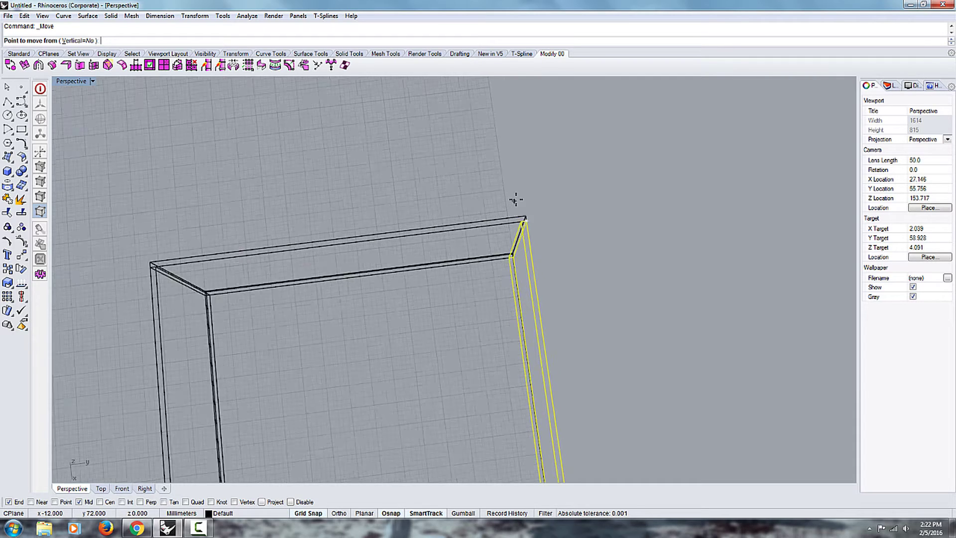
pyautogui.scroll(6, 478, 222)
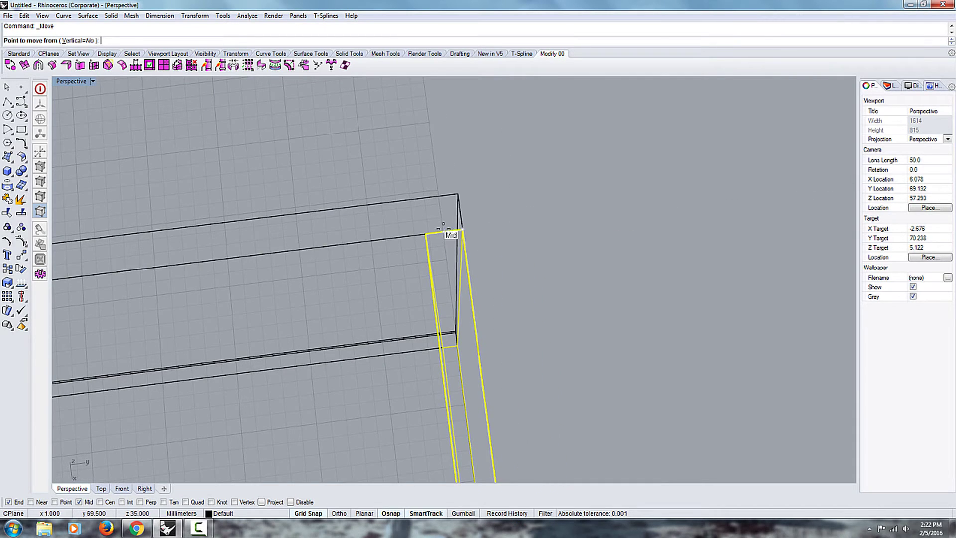
pyautogui.click(444, 230)
pyautogui.scroll(6, 448, 226)
pyautogui.scroll(-10, 453, 219)
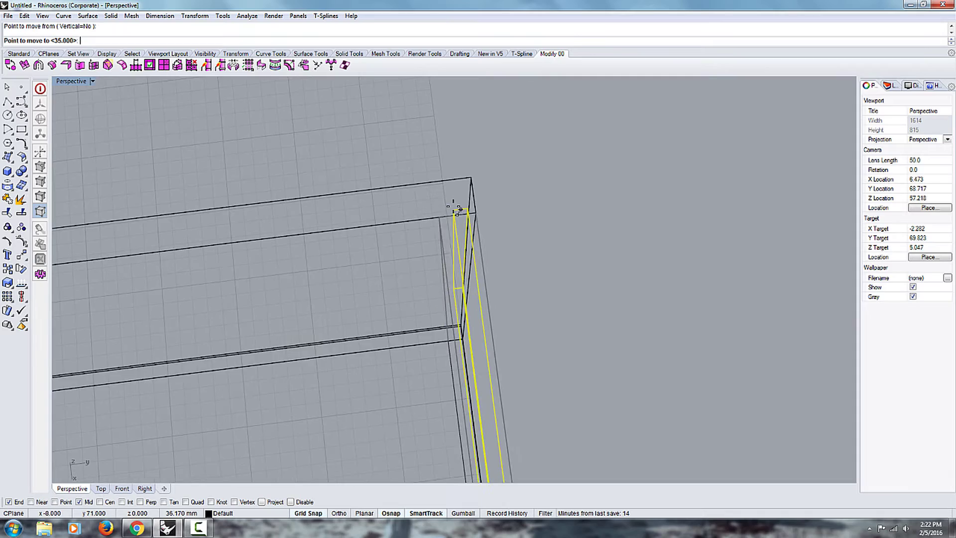
pyautogui.scroll(-5, 326, 230)
pyautogui.scroll(4, 309, 249)
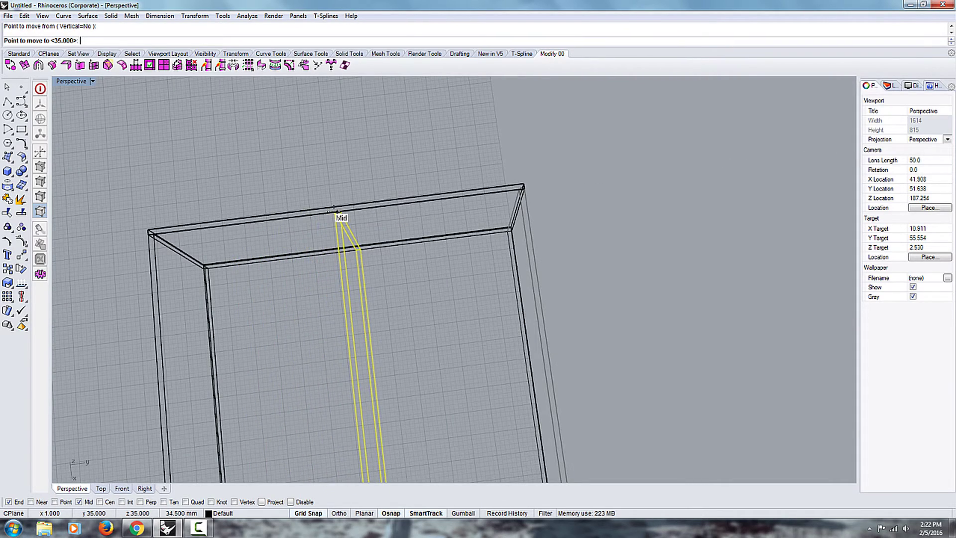
pyautogui.click(337, 213)
# Examine the repositioned middle wall from several sides, including where it meets the back wall and the floor
pyautogui.scroll(3, 335, 214)
pyautogui.moveTo(335, 215); pyautogui.dragTo(559, 197, button='right')
pyautogui.scroll(-6, 469, 240)
pyautogui.scroll(-4, 483, 244)
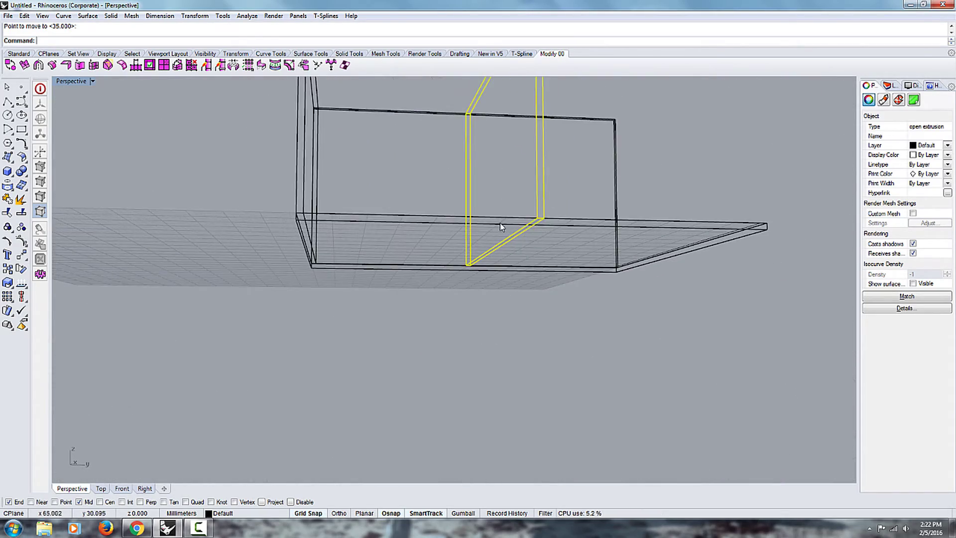
pyautogui.moveTo(501, 226); pyautogui.dragTo(548, 192, button='right')
pyautogui.click(529, 131)
pyautogui.click(509, 141)
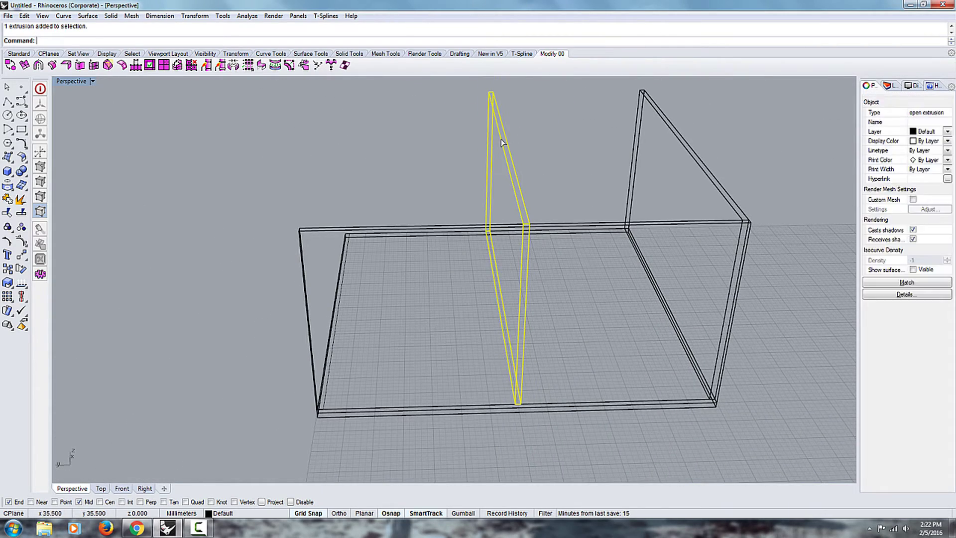
pyautogui.moveTo(579, 225); pyautogui.dragTo(570, 216, button='right')
# Start a Scale1D on the remaining outer side wall
pyautogui.click(602, 214)
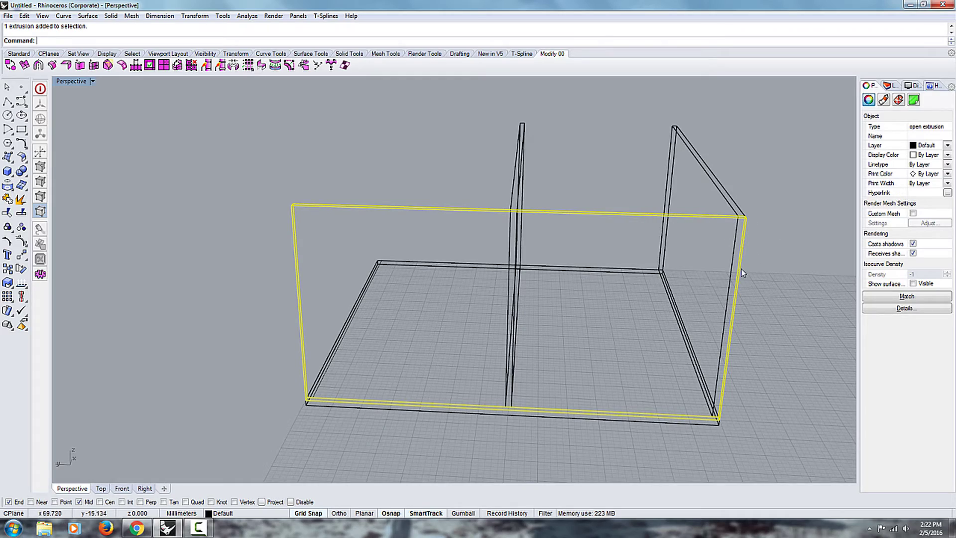
pyautogui.moveTo(742, 273); pyautogui.dragTo(566, 282, button='right')
pyautogui.moveTo(461, 231); pyautogui.dragTo(325, 180, button='right')
pyautogui.moveTo(346, 238); pyautogui.dragTo(482, 203, button='right')
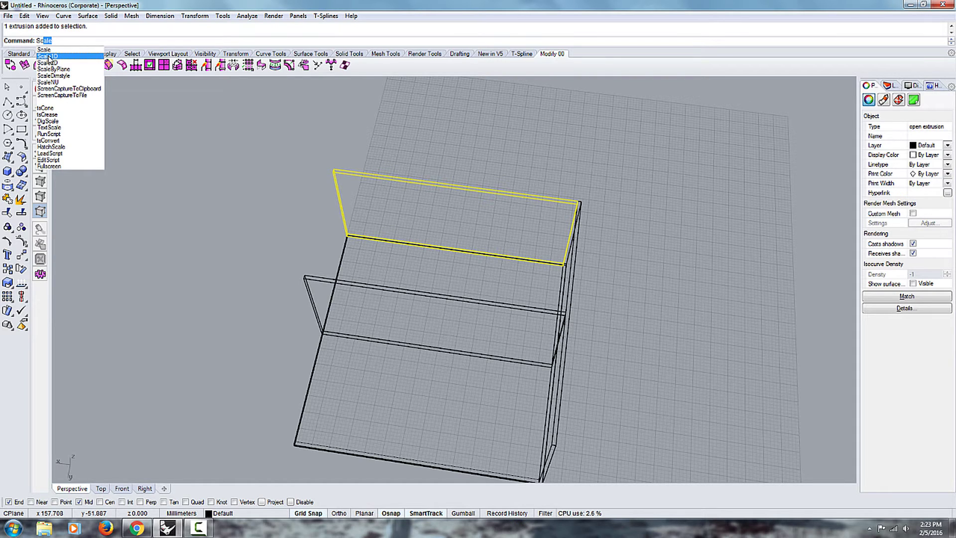
pyautogui.click(49, 56)
pyautogui.click(580, 200)
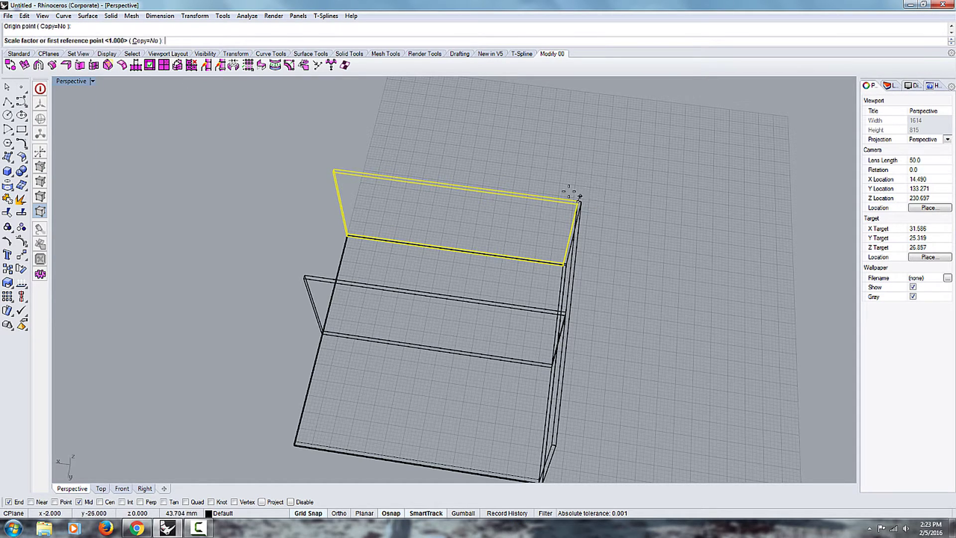
pyautogui.click(334, 170)
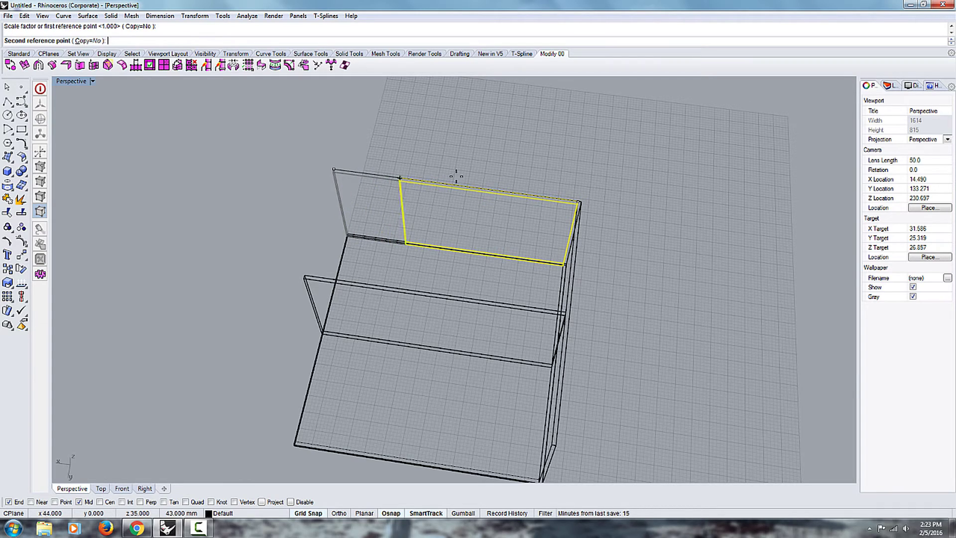
pyautogui.press('Escape')
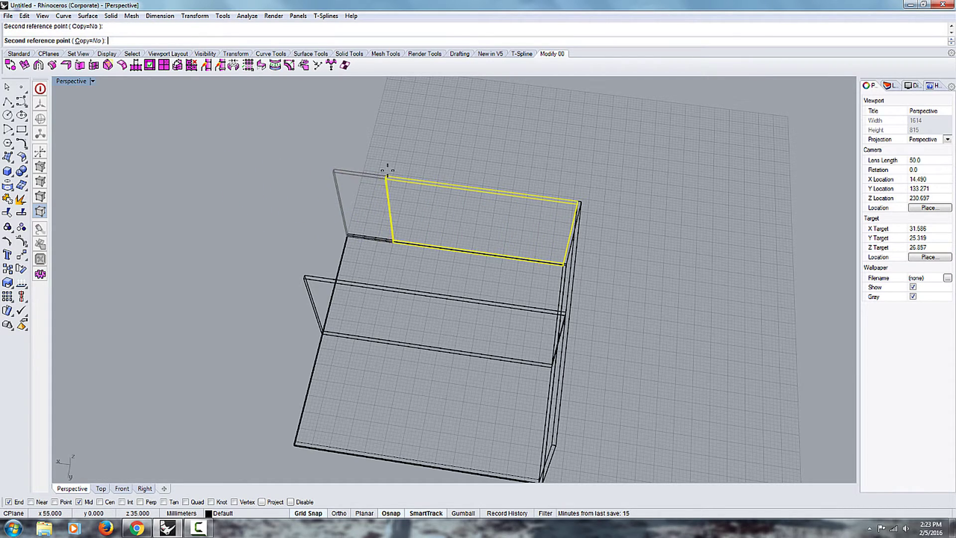
pyautogui.moveTo(388, 156); pyautogui.dragTo(451, 180, button='right')
pyautogui.rightClick(623, 189)
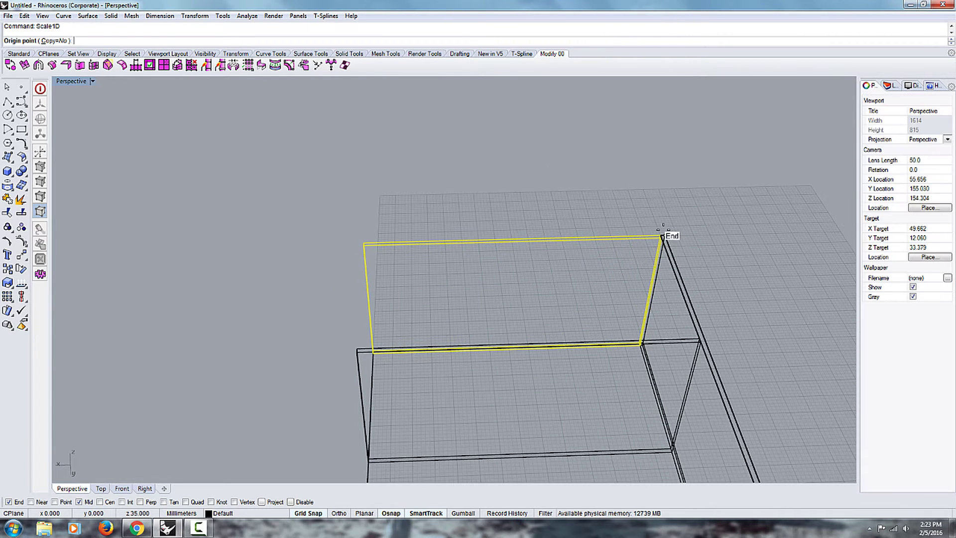
pyautogui.click(661, 236)
pyautogui.click(433, 182)
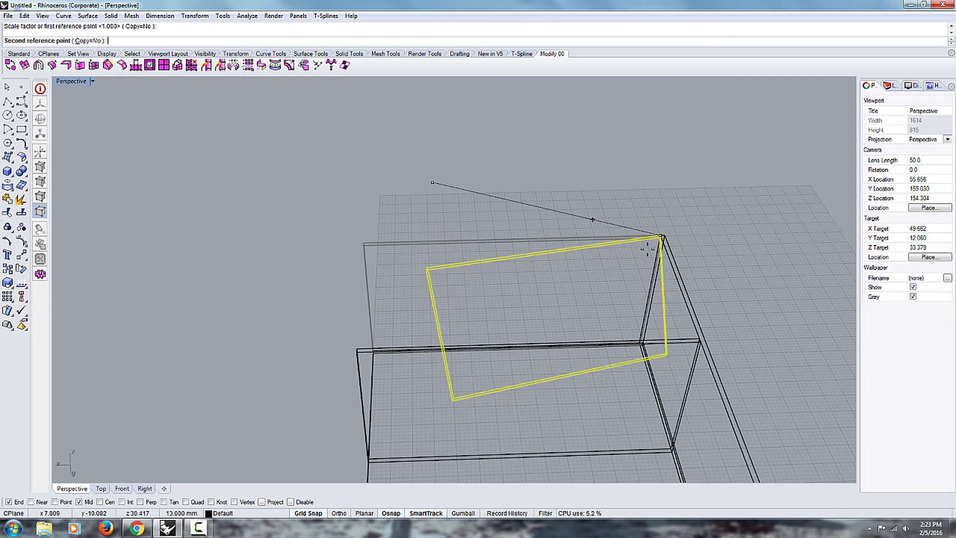
pyautogui.click(506, 220)
# Shorten the outer side wall with Scale1D to roughly a third of its length, from its top corner at the back wall, with Ortho on
pyautogui.press('Return')
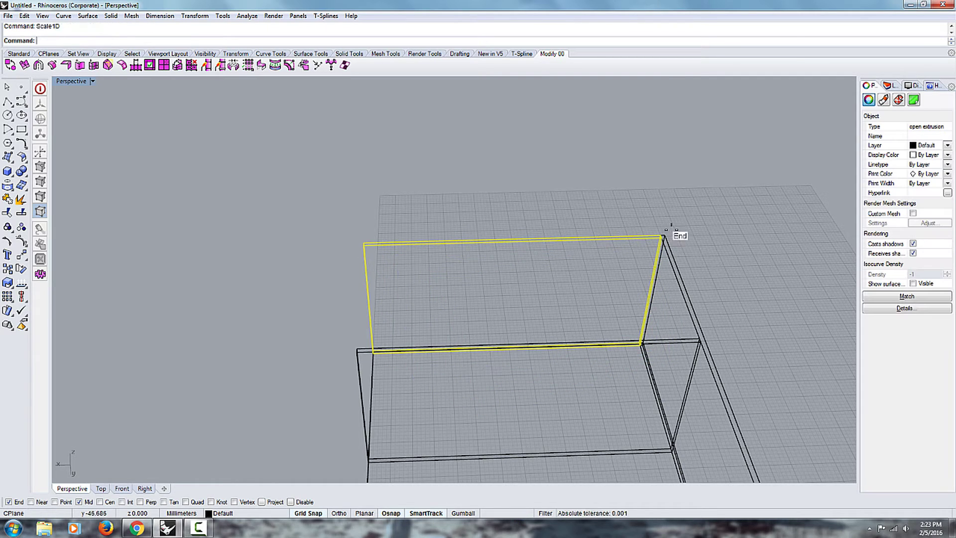
pyautogui.scroll(5, 653, 229)
pyautogui.scroll(2, 613, 226)
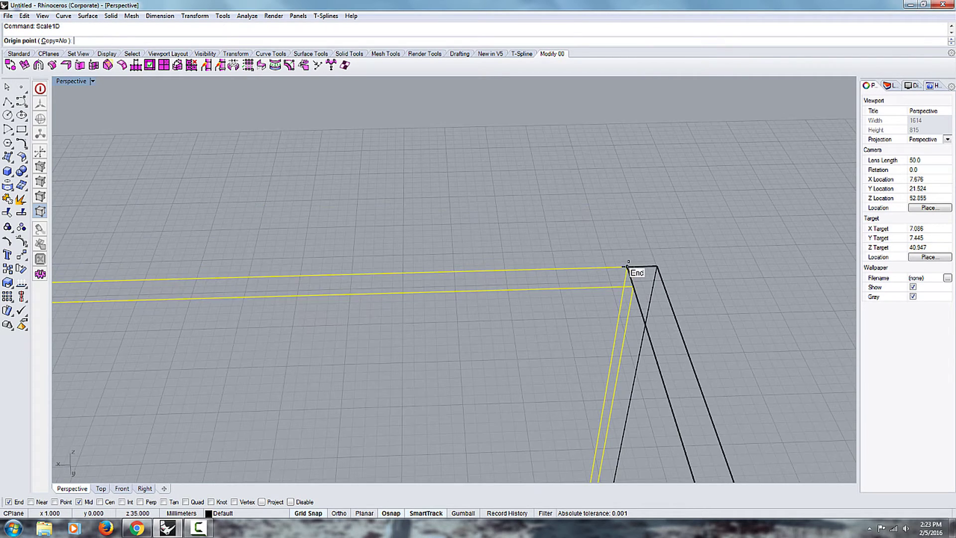
pyautogui.click(631, 261)
pyautogui.scroll(-5, 644, 249)
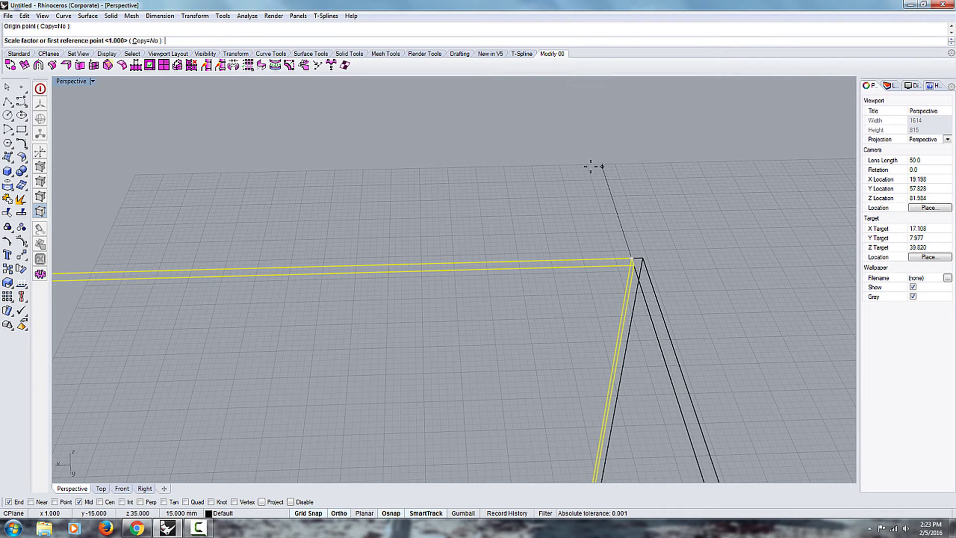
pyautogui.click(339, 513)
pyautogui.scroll(-5, 644, 130)
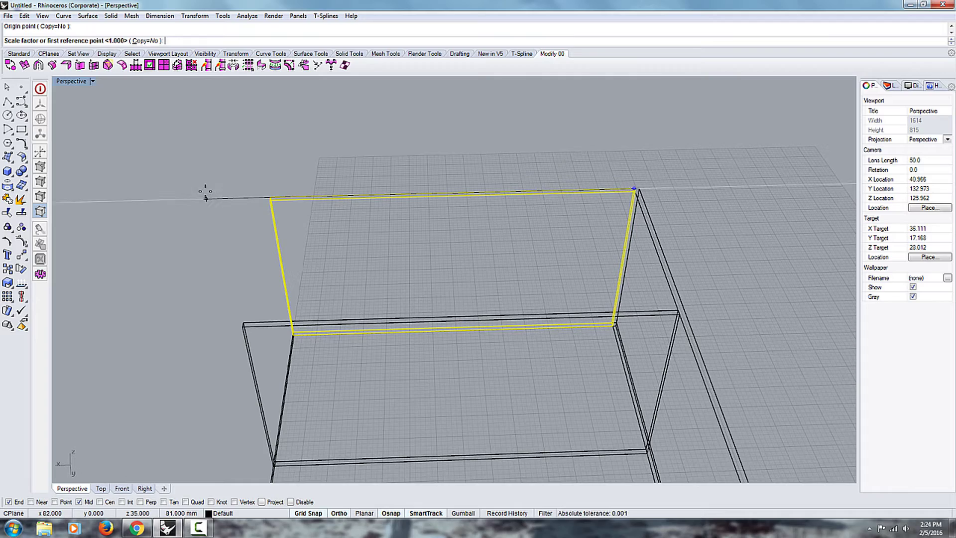
pyautogui.click(206, 199)
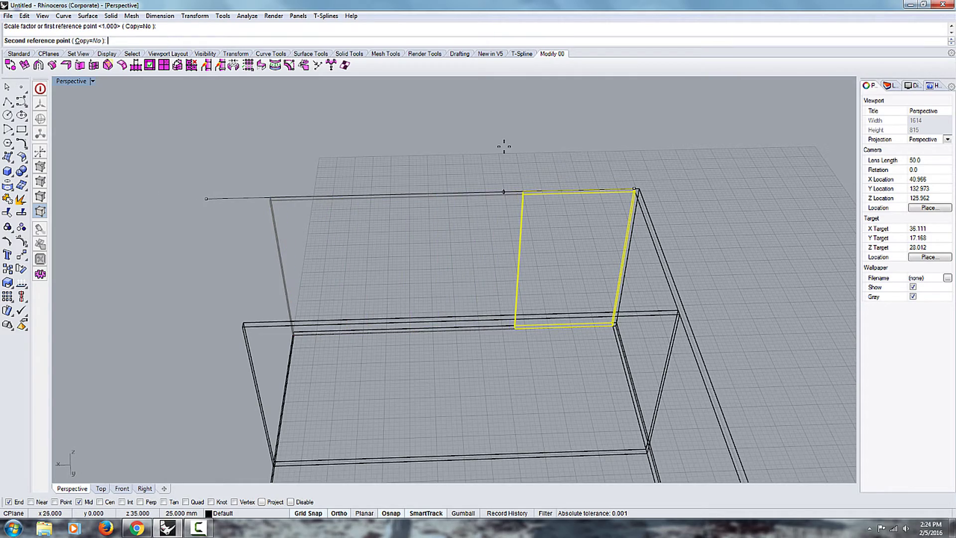
pyautogui.click(518, 203)
# Inspect the top corner where the shortened side wall meets the back wall
pyautogui.moveTo(519, 203); pyautogui.dragTo(495, 186, button='right')
pyautogui.scroll(8, 642, 224)
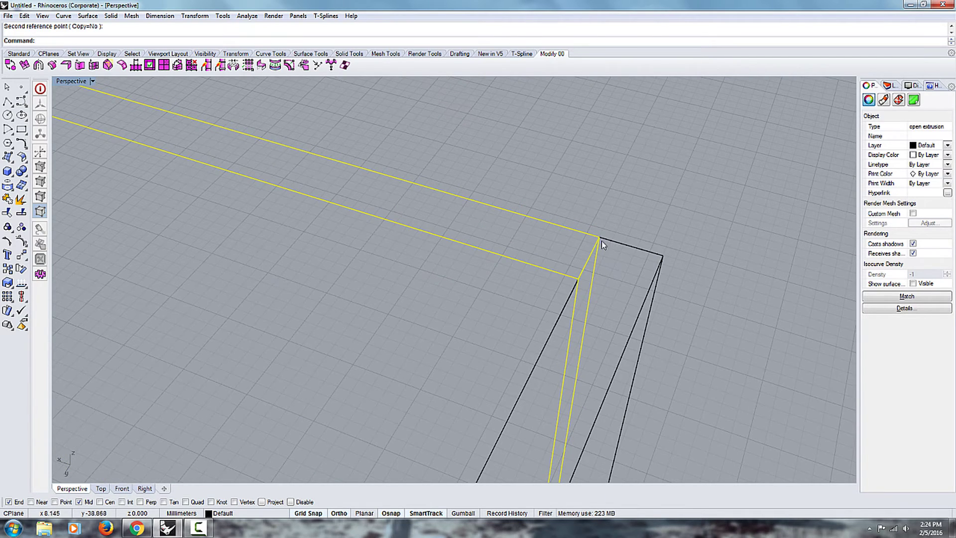
pyautogui.click(644, 188)
pyautogui.click(590, 249)
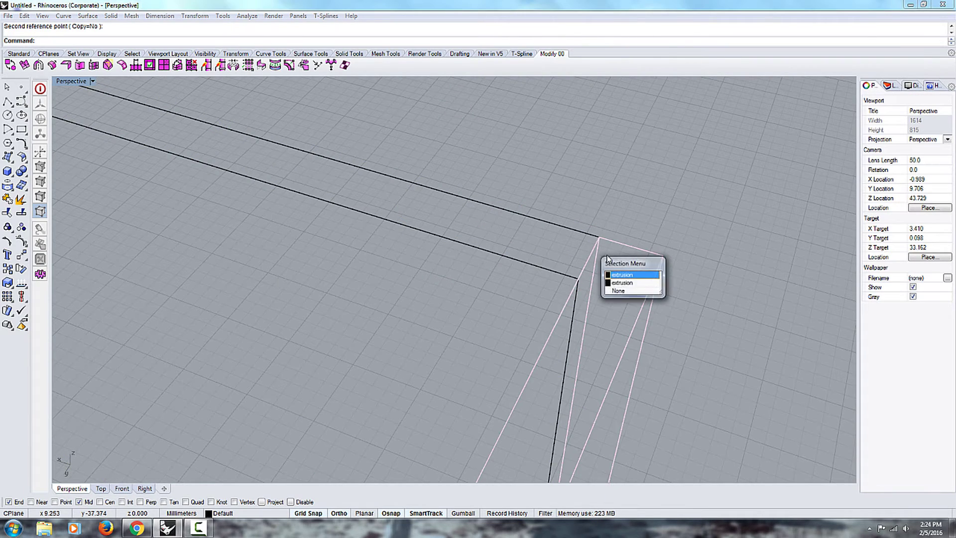
pyautogui.click(455, 322)
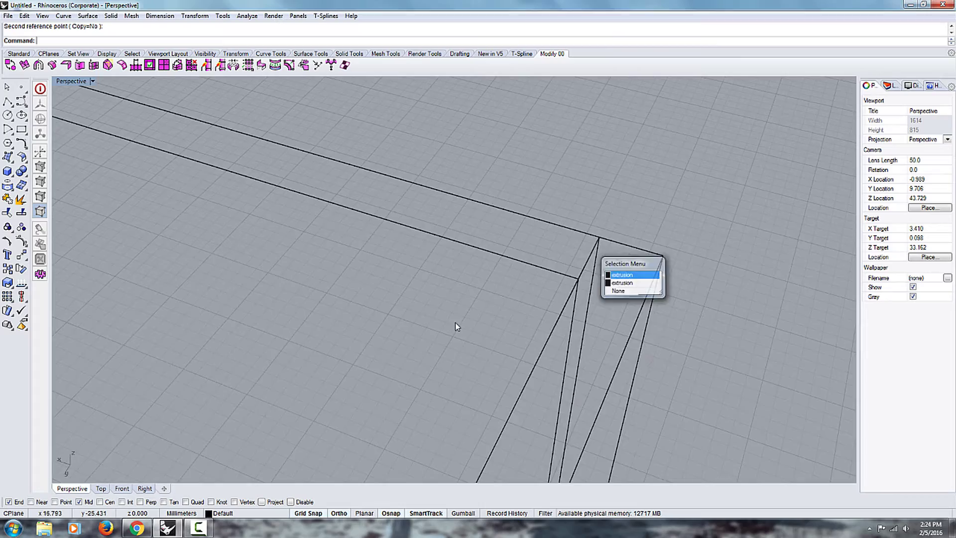
pyautogui.scroll(7, 462, 317)
pyautogui.scroll(-15, 593, 271)
# Start a copy of the shortened side wall, using the bottom outer corner of its free end as the base point
pyautogui.moveTo(503, 339); pyautogui.dragTo(379, 213, button='right')
pyautogui.click(377, 216)
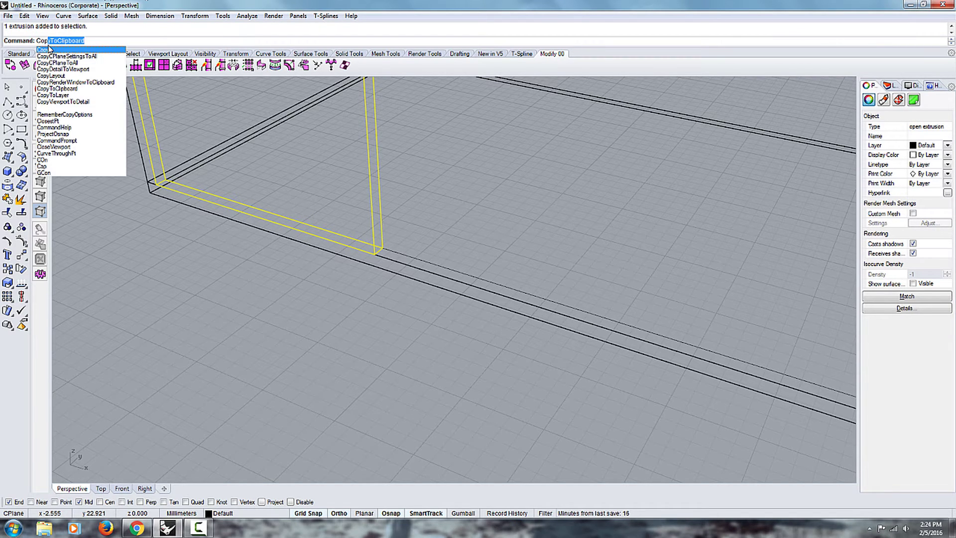
pyautogui.click(51, 52)
pyautogui.click(24, 16)
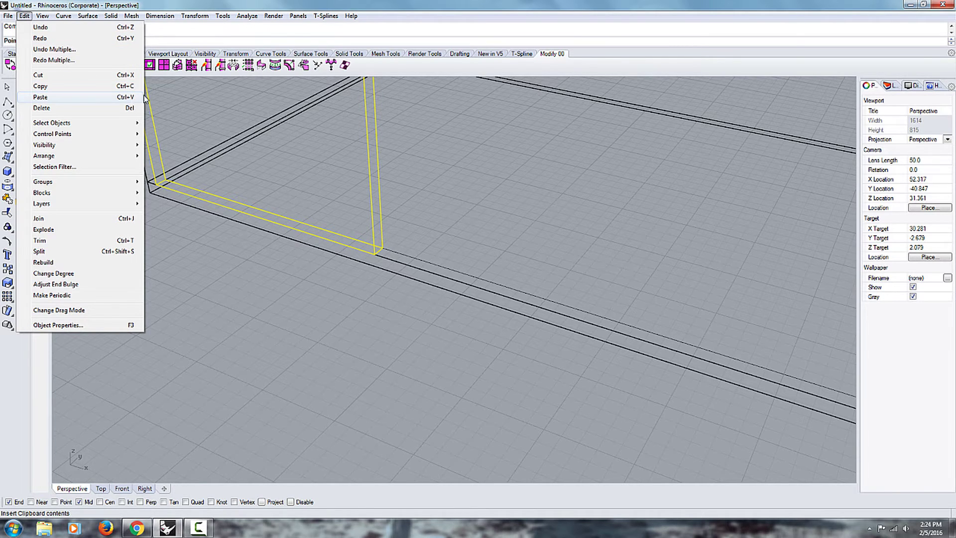
pyautogui.click(305, 7)
pyautogui.scroll(-6, 444, 137)
pyautogui.scroll(5, 452, 183)
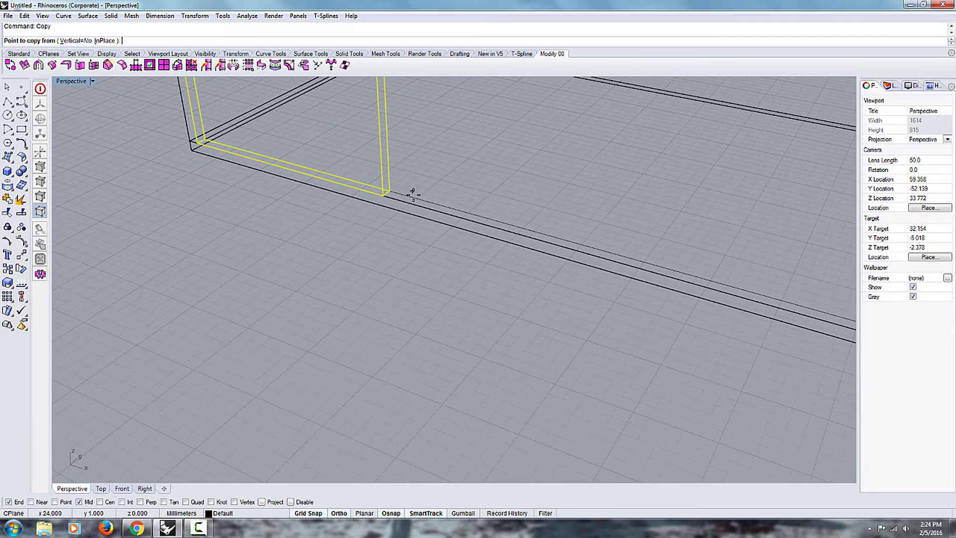
pyautogui.scroll(-10, 383, 194)
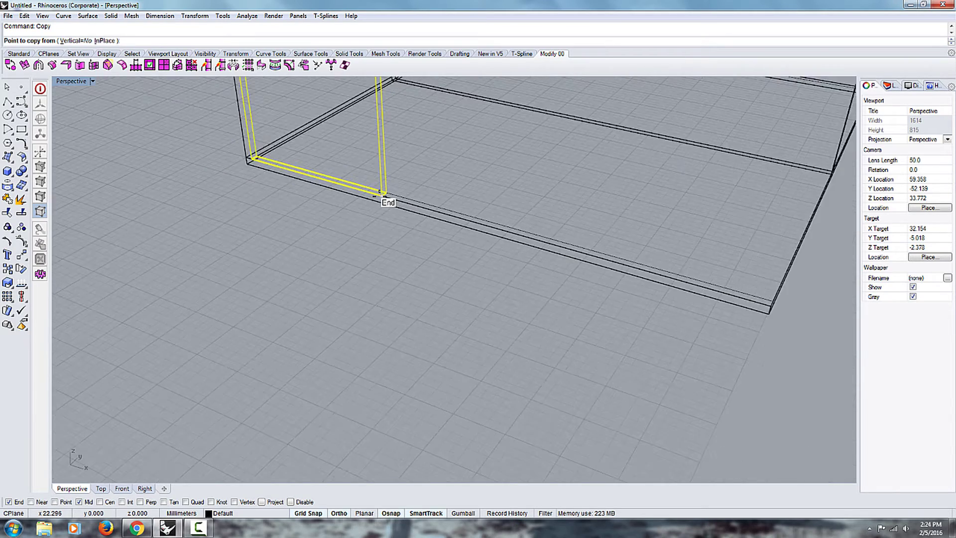
pyautogui.moveTo(384, 197); pyautogui.dragTo(397, 239, button='right')
pyautogui.scroll(4, 374, 117)
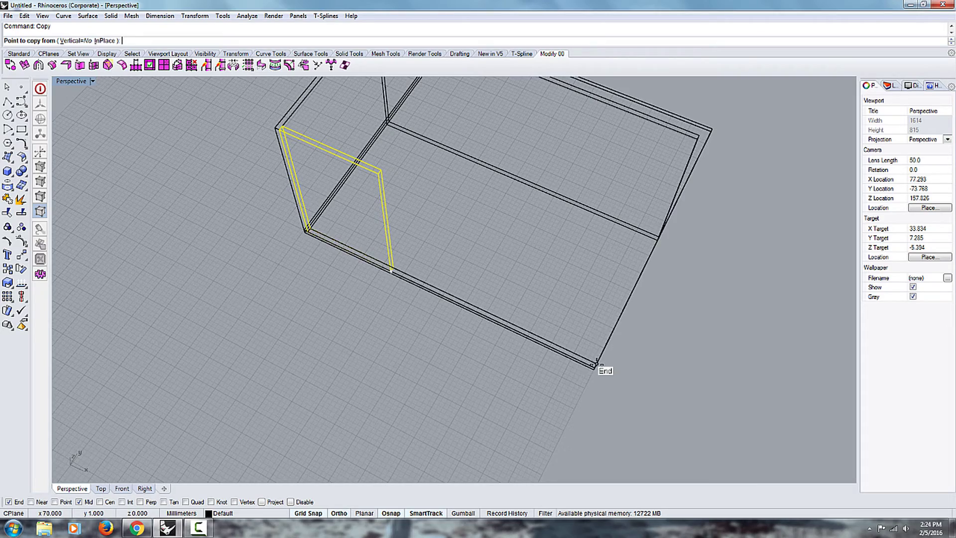
pyautogui.moveTo(332, 334); pyautogui.dragTo(418, 237, button='right')
pyautogui.scroll(7, 417, 238)
pyautogui.moveTo(380, 316); pyautogui.dragTo(320, 346, button='right')
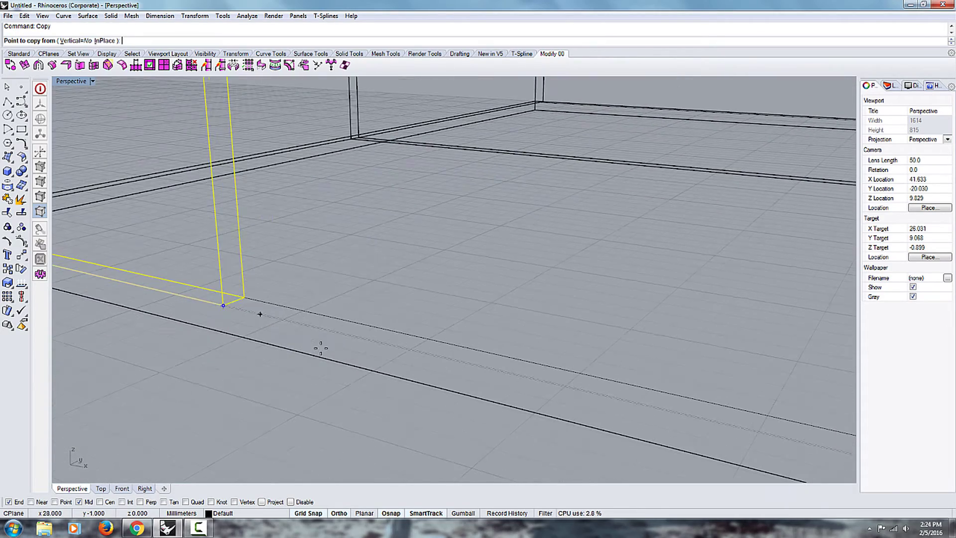
pyautogui.click(222, 305)
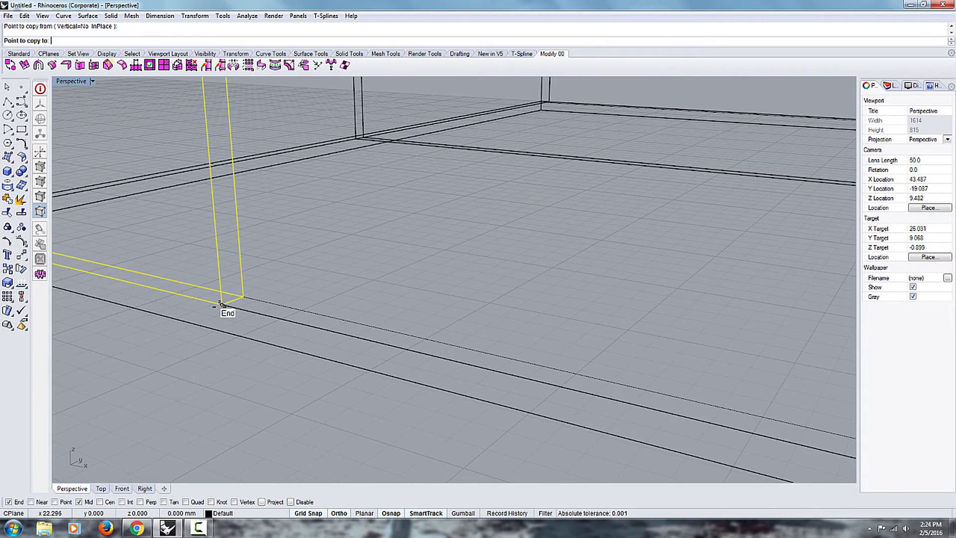
# Place the wall copy at the floor's opposite corner along the same edge, leaving a gap between the two walls, and end the copying
pyautogui.scroll(-6, 222, 305)
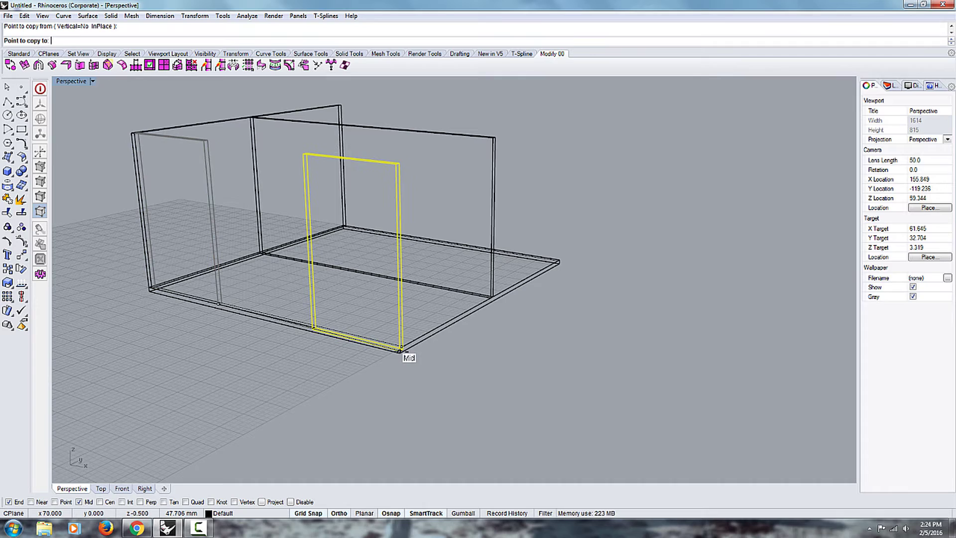
pyautogui.scroll(-3, 364, 355)
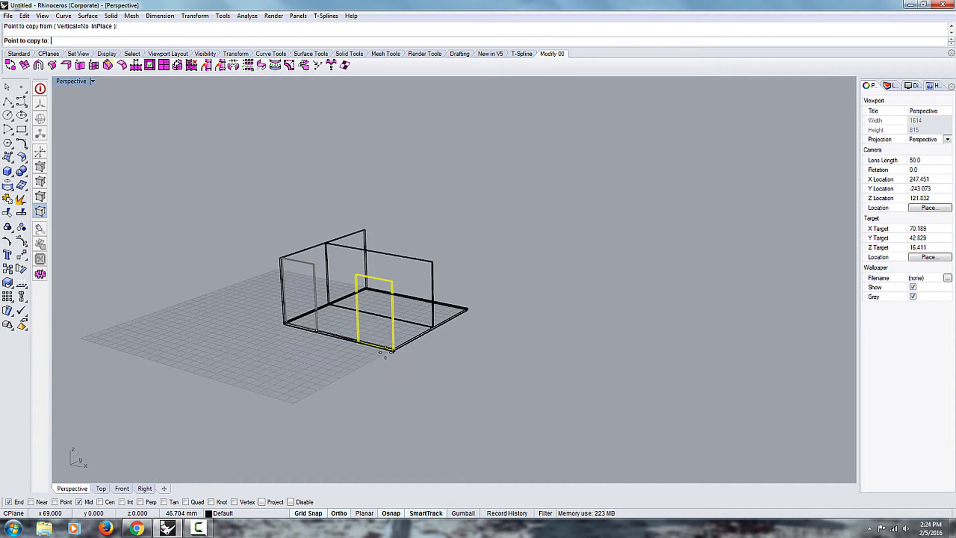
pyautogui.scroll(6, 399, 343)
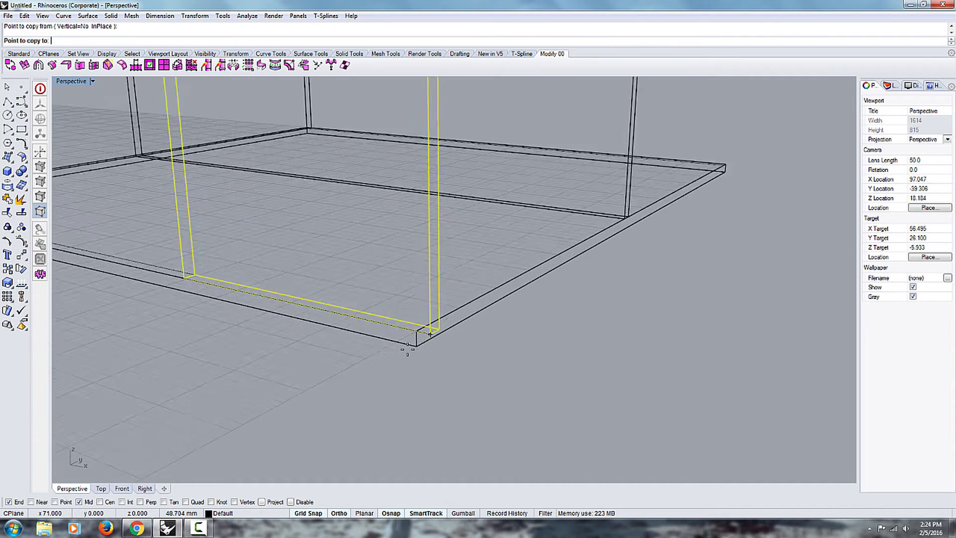
pyautogui.click(420, 327)
pyautogui.scroll(-6, 428, 329)
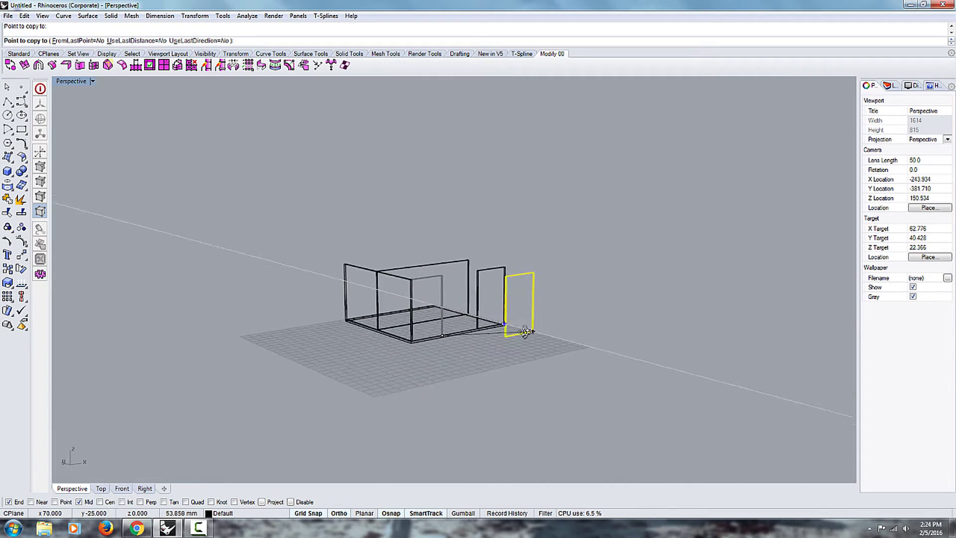
pyautogui.moveTo(526, 331); pyautogui.dragTo(402, 395, button='right')
pyautogui.scroll(-5, 384, 284)
pyautogui.scroll(5, 379, 294)
pyautogui.scroll(8, 371, 277)
pyautogui.rightClick(410, 349)
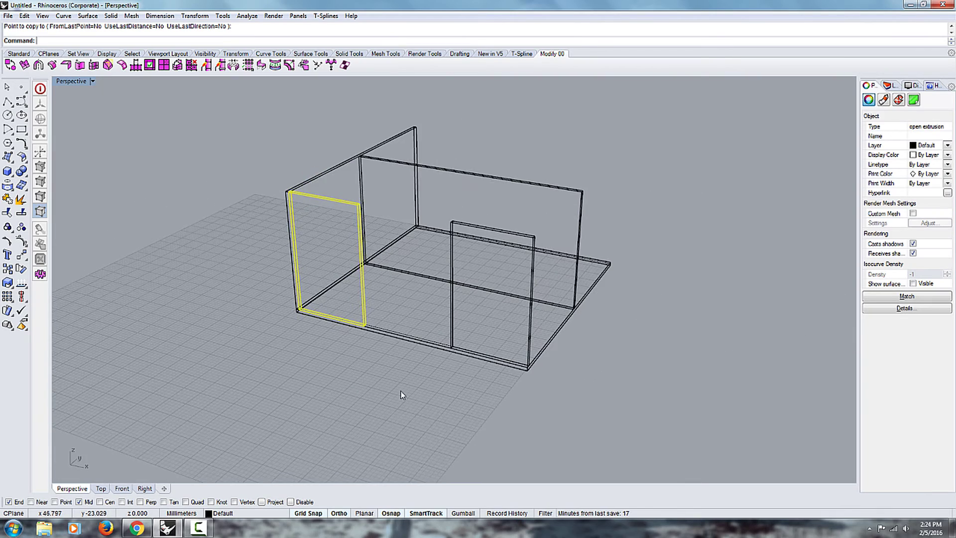
# Deselect the wall and turn on the Point and Center object snaps
pyautogui.click(402, 395)
pyautogui.scroll(-4, 403, 386)
pyautogui.scroll(4, 410, 248)
pyautogui.moveTo(468, 378); pyautogui.dragTo(371, 337, button='right')
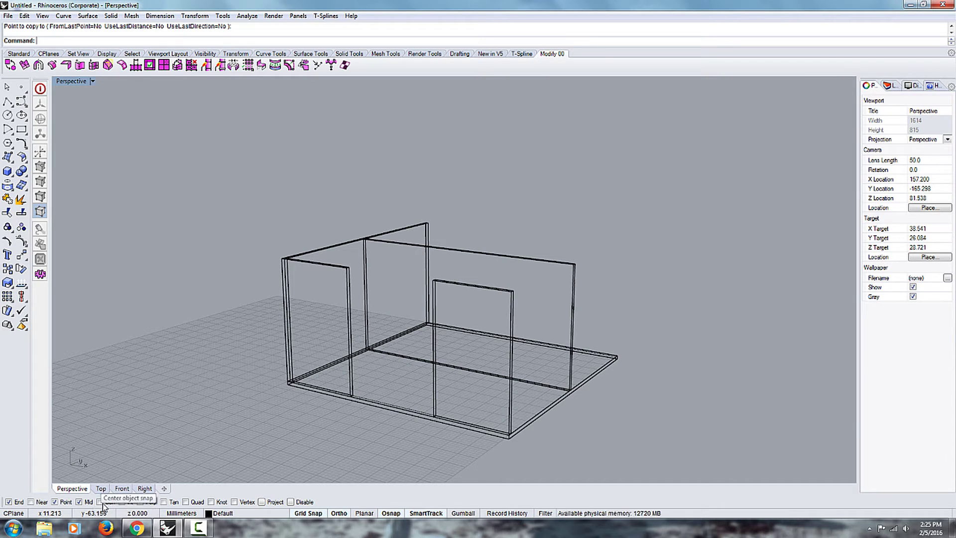
pyautogui.moveTo(264, 354); pyautogui.dragTo(179, 419, button='right')
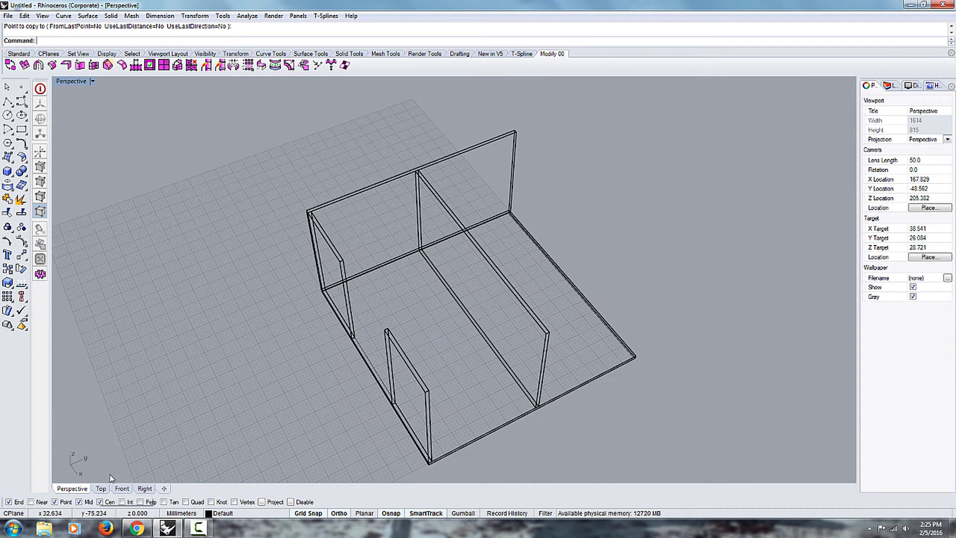
# Draw a circle on the ground outside the room, beside the two short side walls
pyautogui.click(7, 115)
pyautogui.click(183, 407)
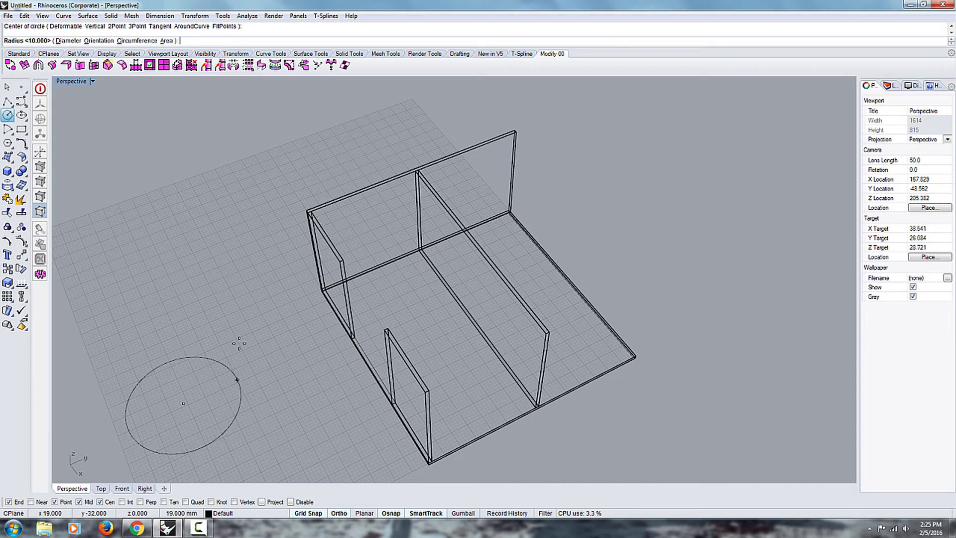
pyautogui.click(285, 321)
# Move the circle by its center to the midpoint of the middle wall's bottom edge
pyautogui.moveTo(285, 321); pyautogui.dragTo(255, 334, button='right')
pyautogui.click(214, 351)
pyautogui.press('Return')
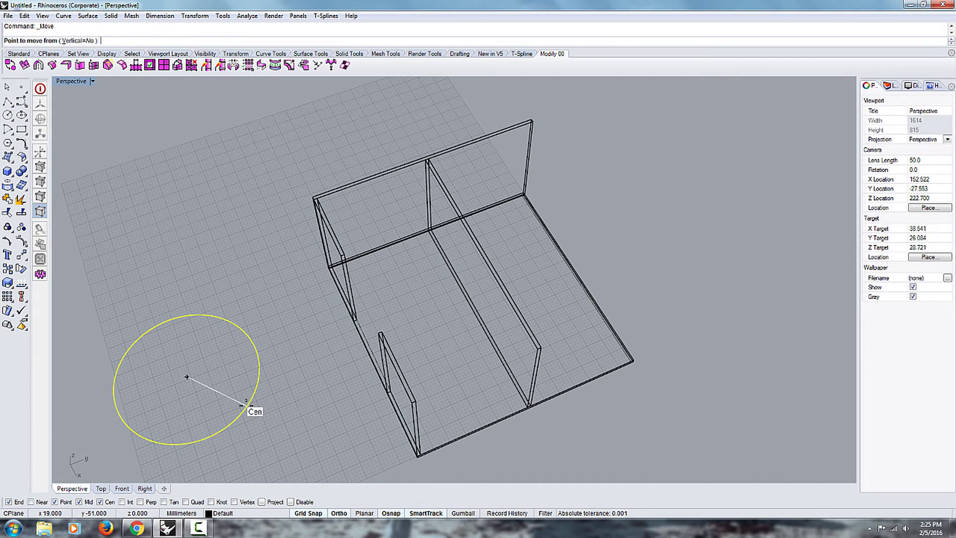
pyautogui.click(249, 405)
pyautogui.scroll(2, 370, 323)
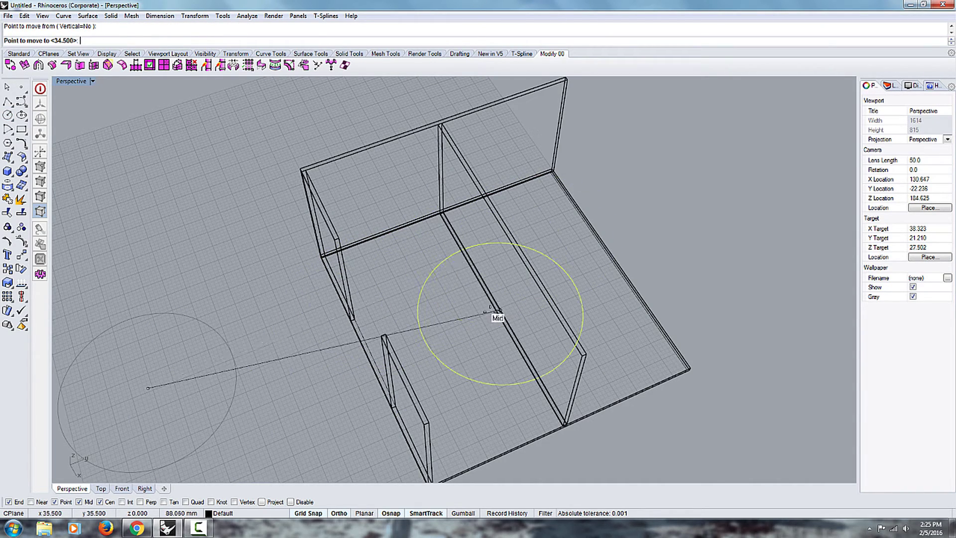
pyautogui.click(492, 312)
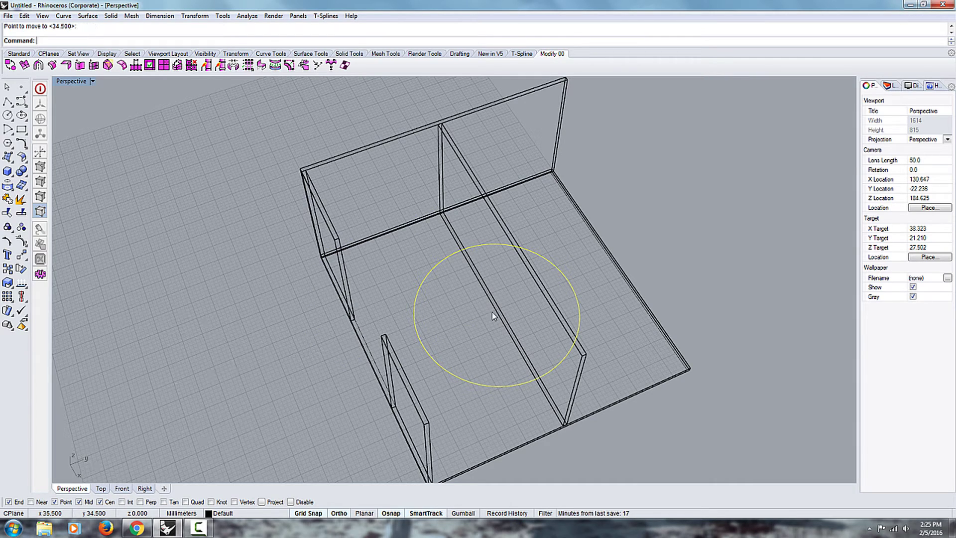
# Check the circle's placement against the middle wall by selecting each of them in turn
pyautogui.moveTo(492, 312); pyautogui.dragTo(541, 298, button='right')
pyautogui.click(597, 369)
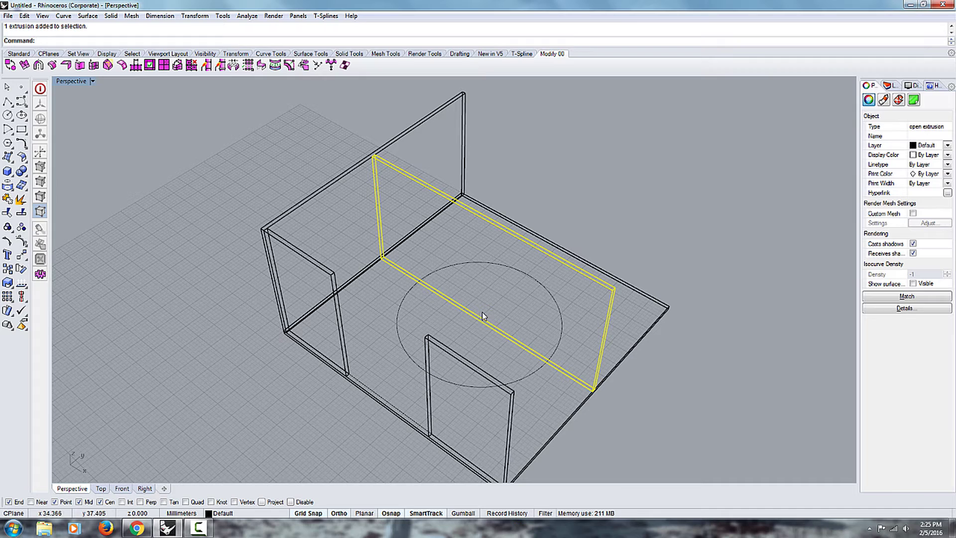
pyautogui.click(400, 301)
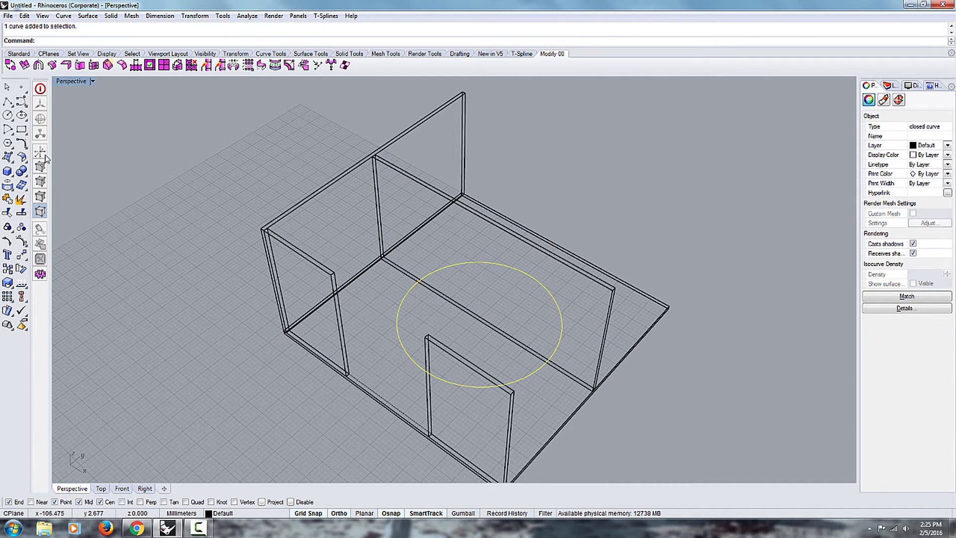
# Draw a small rectangle on the ground outside the room, near the shortened side wall
pyautogui.click(21, 130)
pyautogui.click(163, 357)
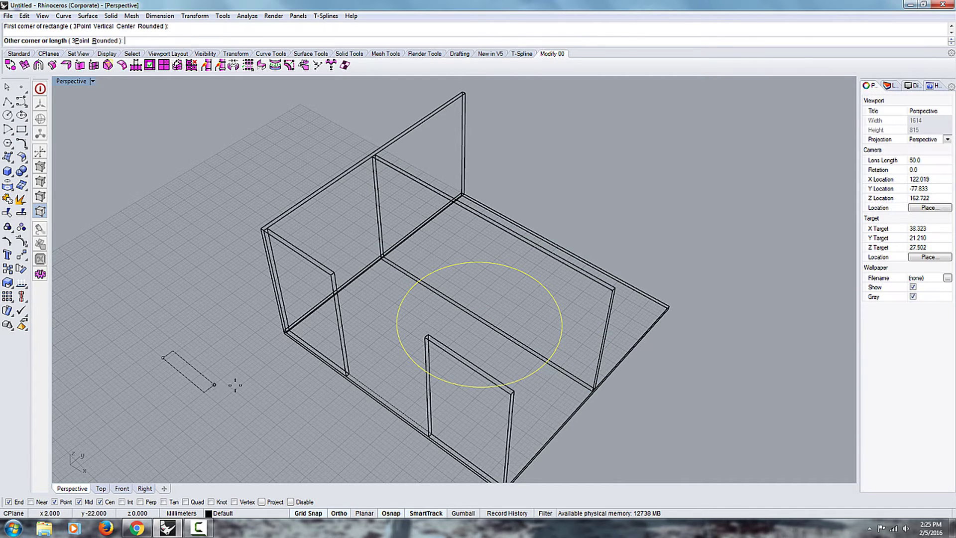
pyautogui.click(238, 343)
# Move the rectangle by its center 17.5 mm along the X direction, parallel to the short side walls
pyautogui.click(225, 329)
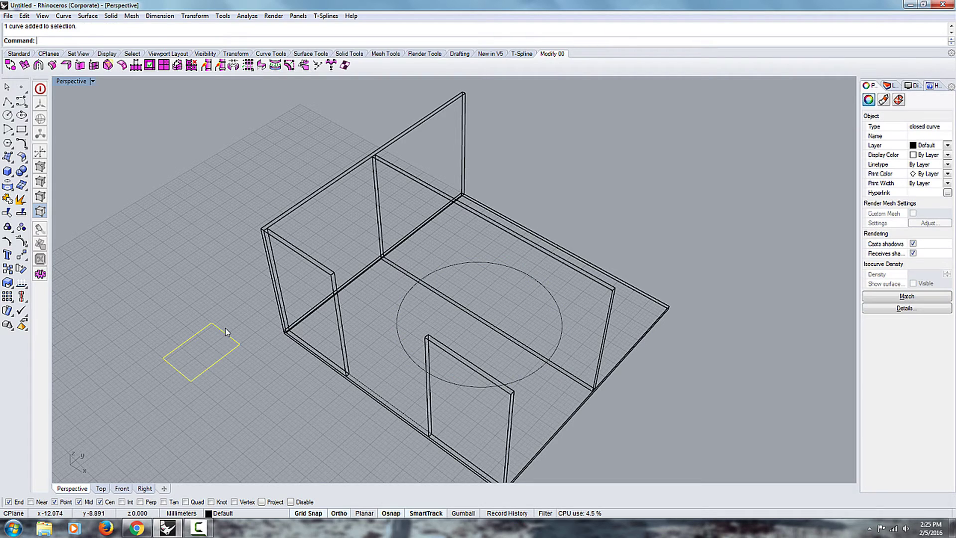
pyautogui.write('m')
pyautogui.press('Return')
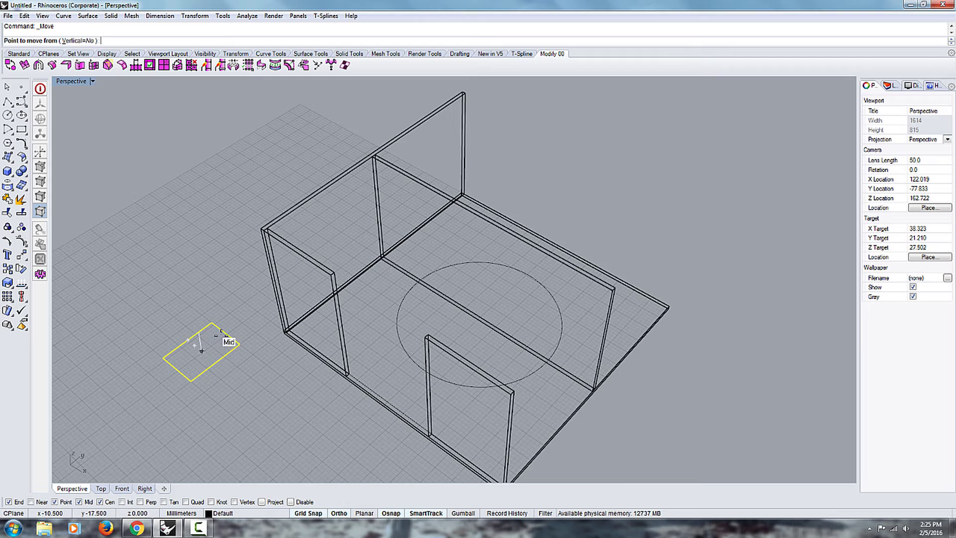
pyautogui.scroll(6, 202, 331)
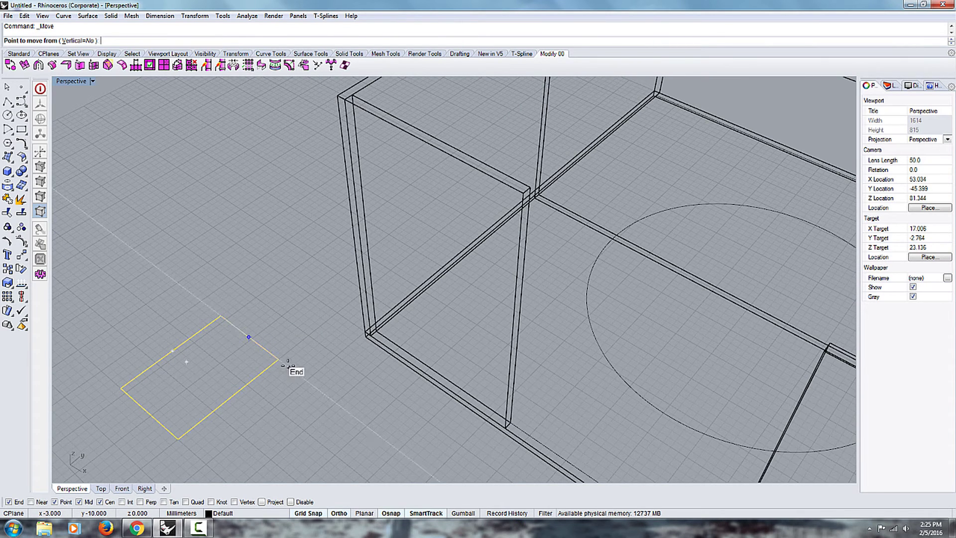
pyautogui.click(201, 326)
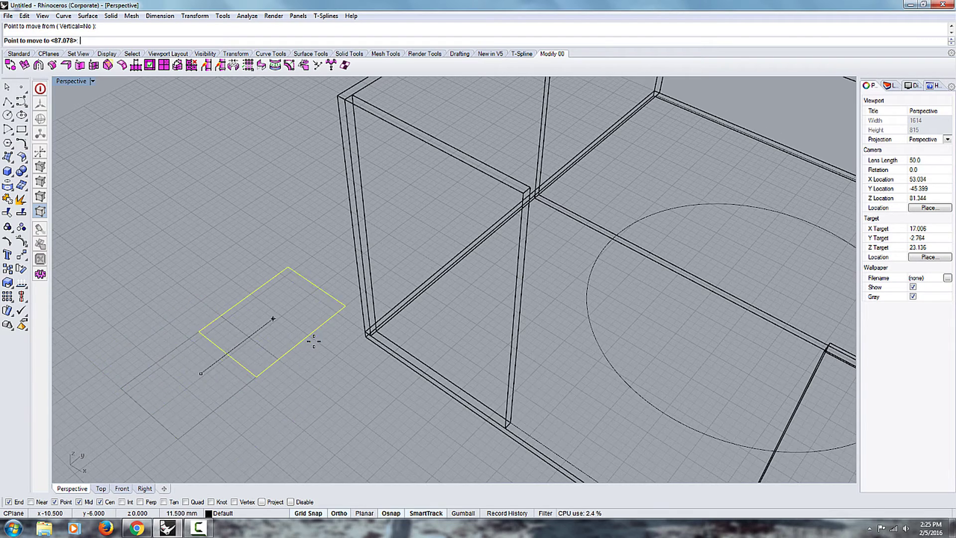
pyautogui.scroll(-5, 319, 394)
pyautogui.click(229, 456)
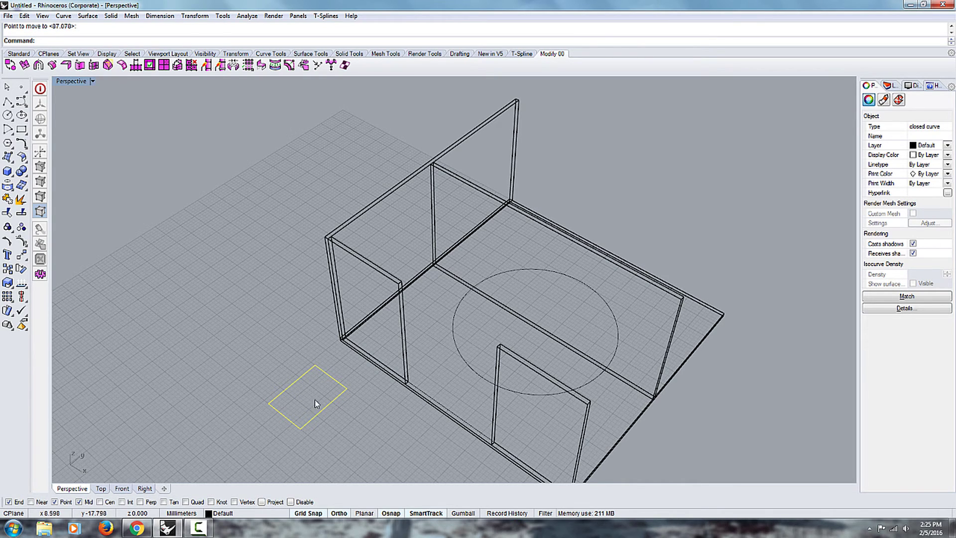
# Turn on the Project snap, show all four viewports and start moving the rectangle from its corner
pyautogui.moveTo(315, 399); pyautogui.dragTo(274, 459, button='right')
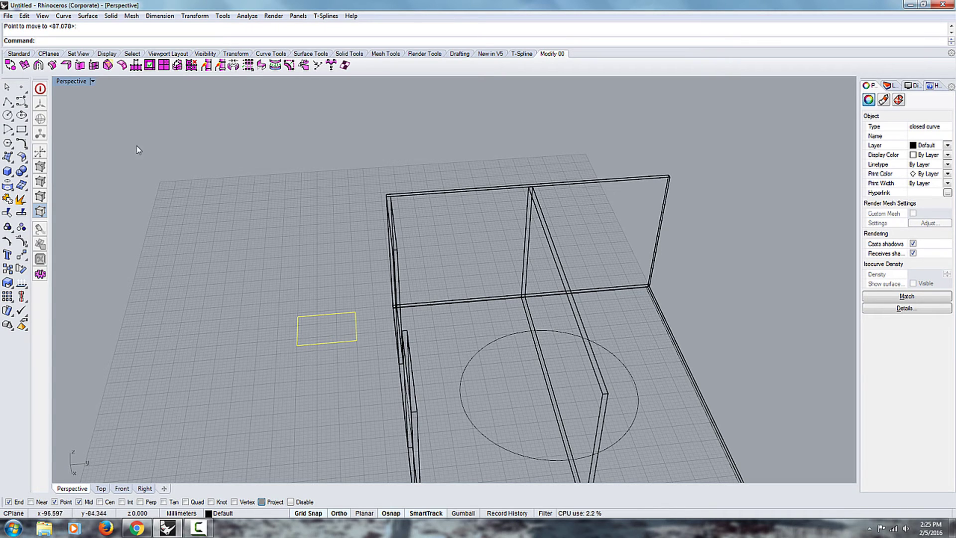
pyautogui.moveTo(249, 254); pyautogui.dragTo(294, 342, button='right')
pyautogui.write('m')
pyautogui.press('Return')
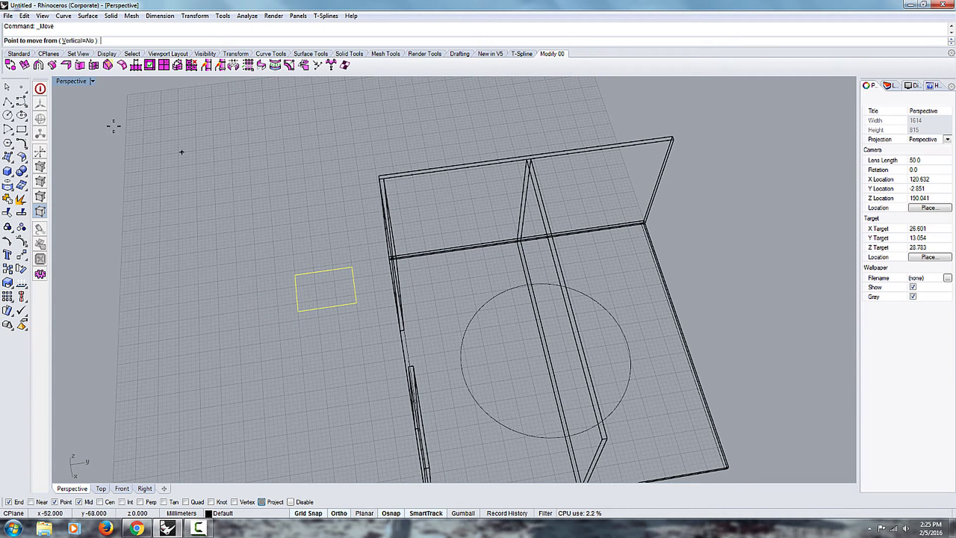
pyautogui.doubleClick(71, 81)
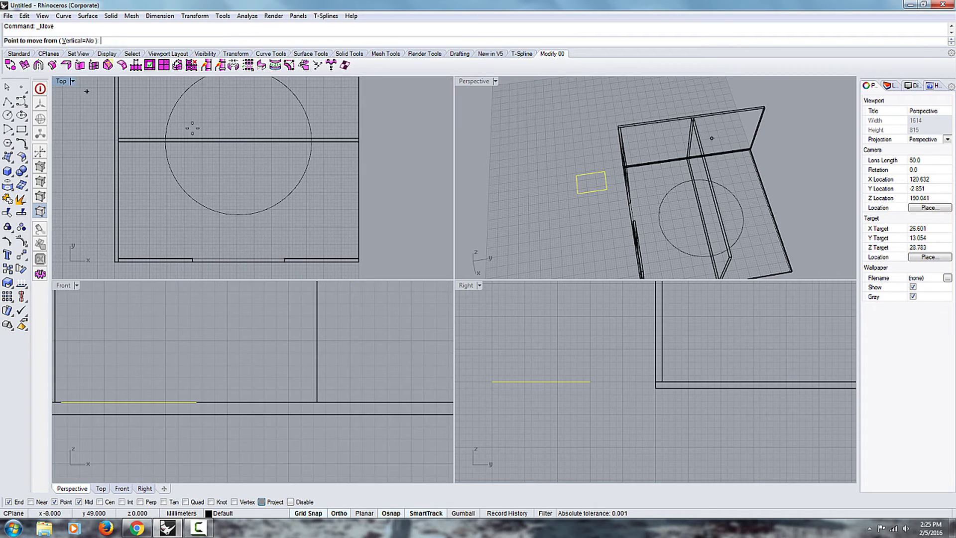
pyautogui.scroll(-2, 541, 170)
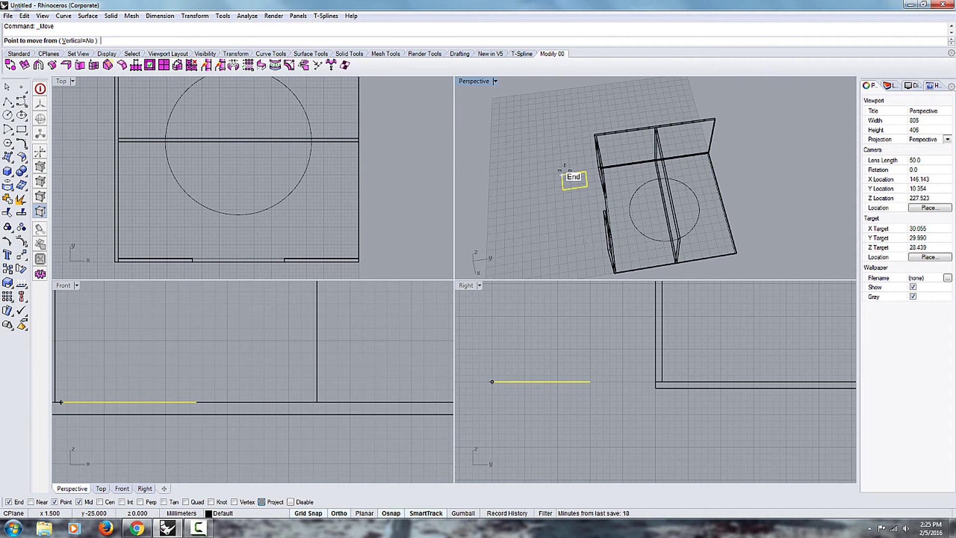
pyautogui.click(562, 173)
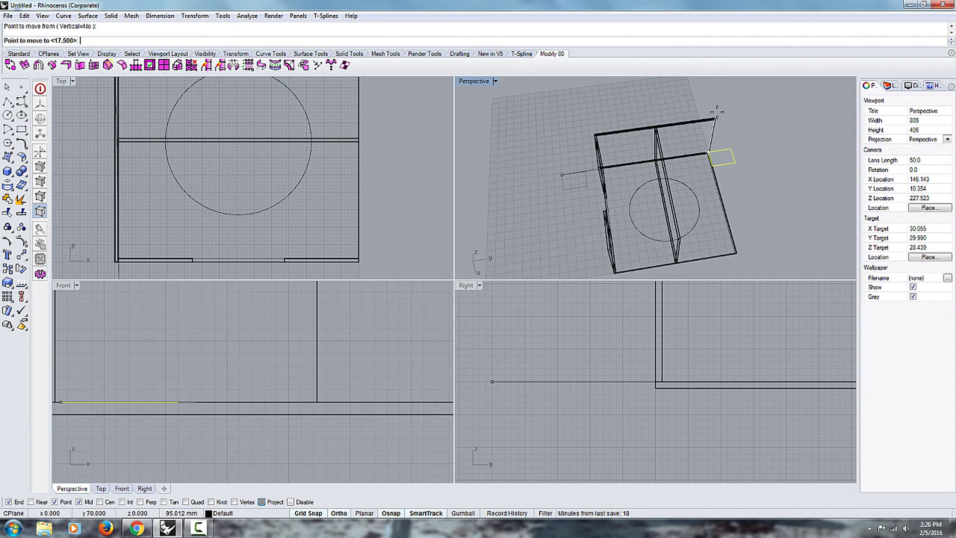
# Turn off the Project snap and move the rectangle by its corner onto the upper end point of the long side wall
pyautogui.scroll(6, 721, 111)
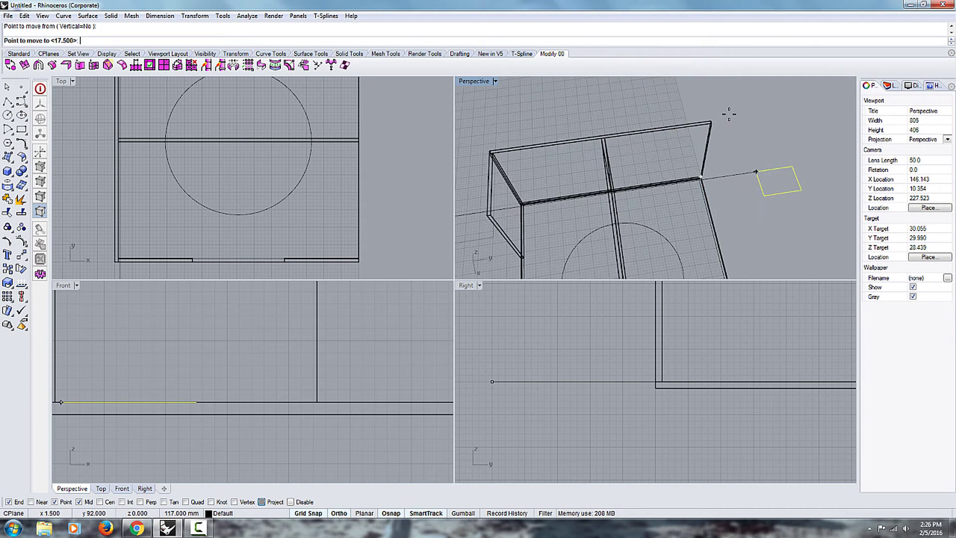
pyautogui.scroll(4, 685, 132)
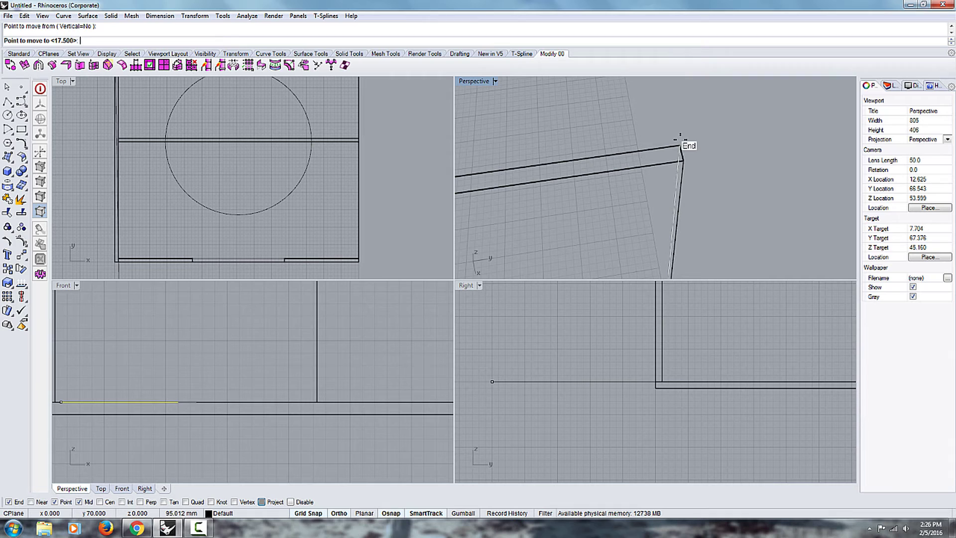
pyautogui.scroll(-4, 677, 137)
pyautogui.scroll(-5, 658, 122)
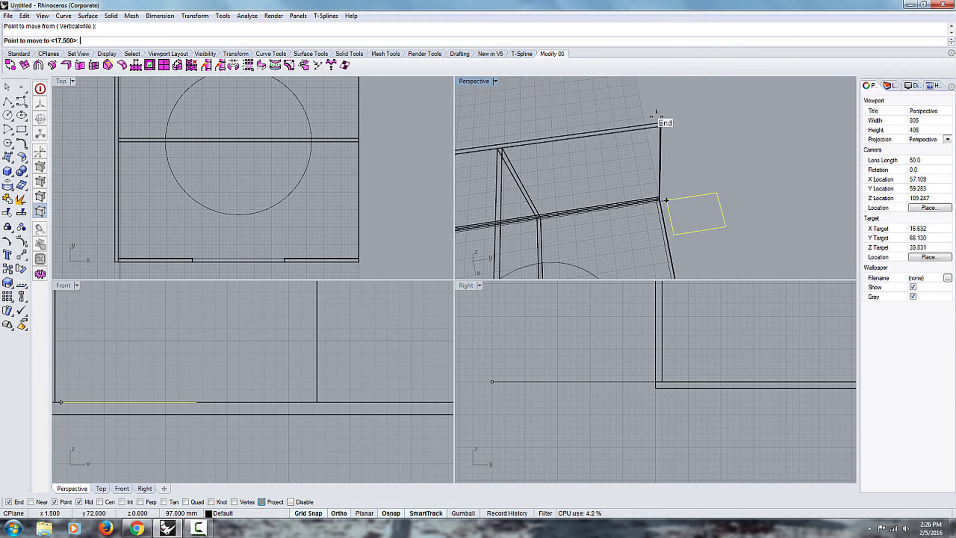
pyautogui.scroll(-4, 704, 240)
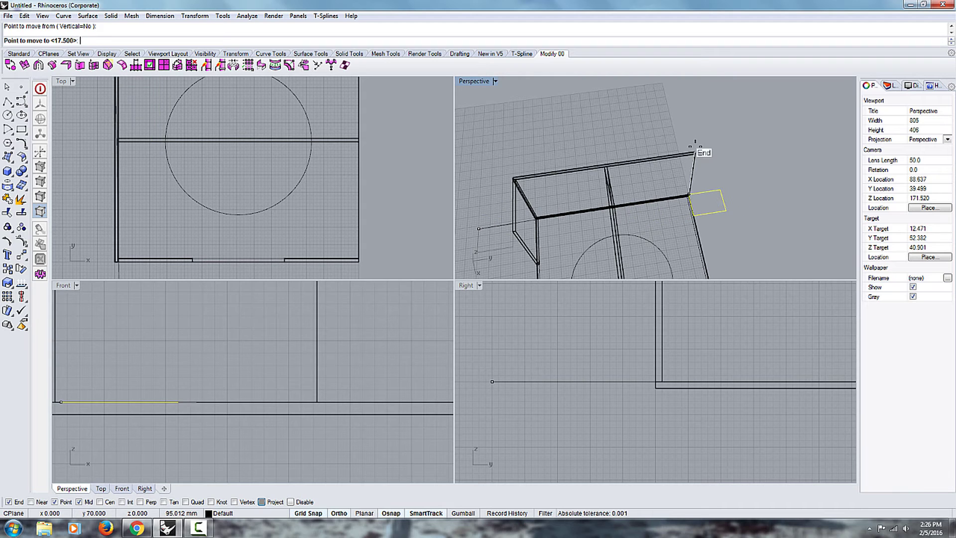
pyautogui.click(262, 502)
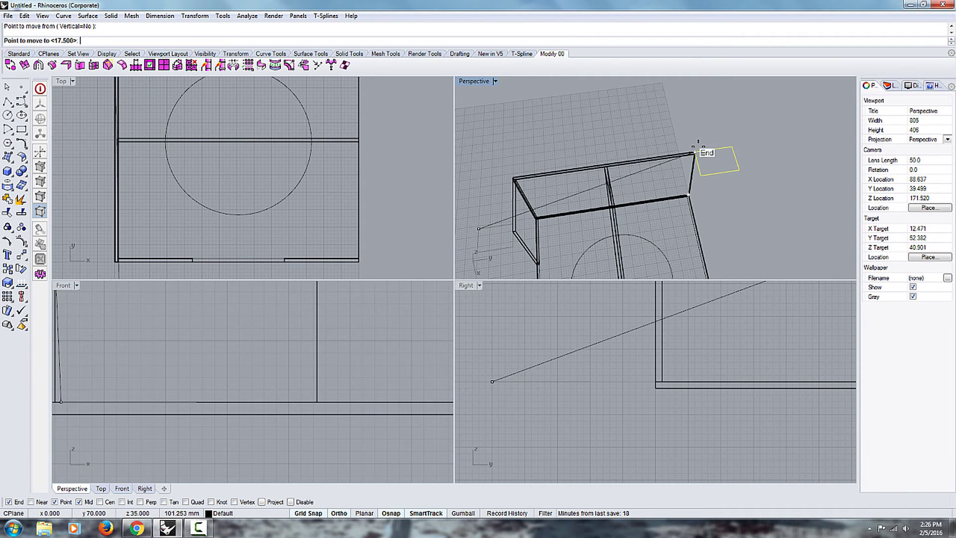
pyautogui.click(694, 153)
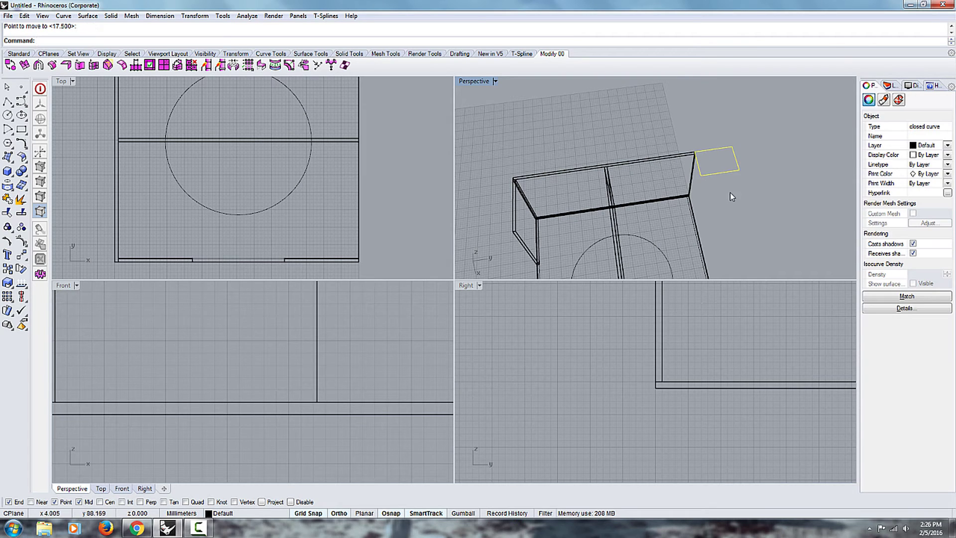
# Draw a large rectangle on the ground in the Top view, outside the room beside the long side wall
pyautogui.moveTo(394, 163); pyautogui.dragTo(370, 178, button='right')
pyautogui.scroll(-4, 251, 221)
pyautogui.moveTo(136, 107)
pyautogui.mouseDown(button='right')
pyautogui.moveTo(187, 164)
pyautogui.moveTo(265, 129)
pyautogui.mouseUp(button='right')
pyautogui.moveTo(275, 167); pyautogui.dragTo(247, 150, button='right')
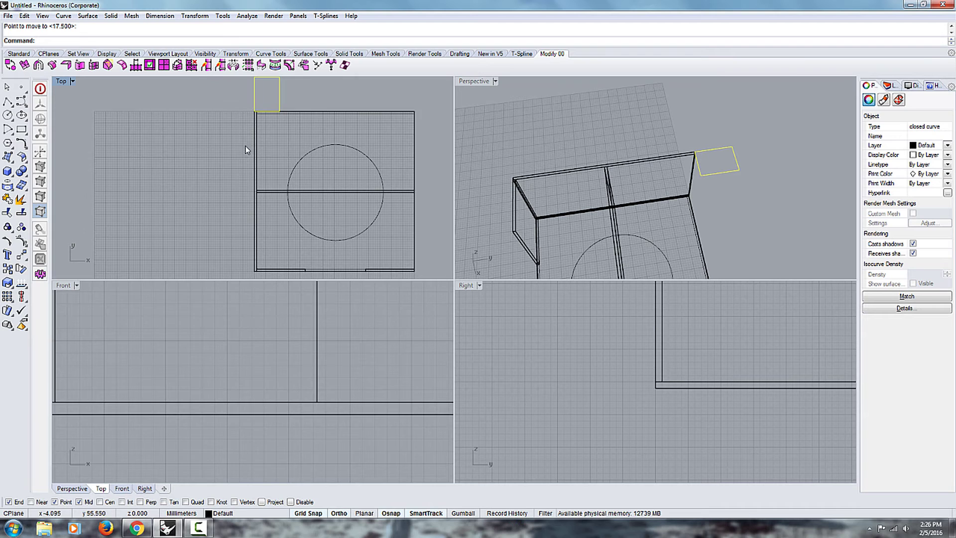
pyautogui.moveTo(275, 214); pyautogui.dragTo(356, 210, button='right')
pyautogui.click(21, 143)
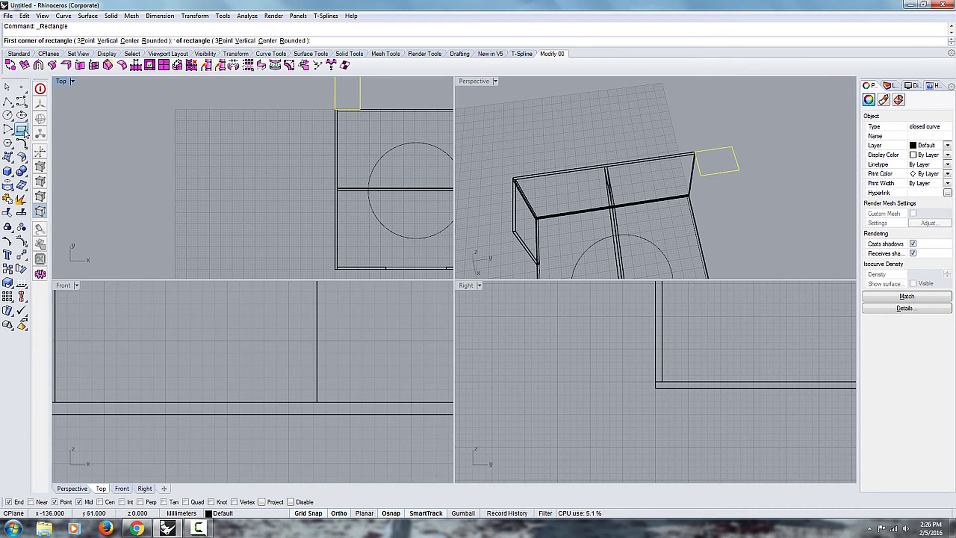
pyautogui.click(148, 100)
pyautogui.click(232, 239)
# Draw a thin rectangle outward from the room's outer corner with Project off, and select it and the adjoining wall to check its height
pyautogui.moveTo(298, 176)
pyautogui.mouseDown(button='right')
pyautogui.moveTo(230, 205)
pyautogui.moveTo(289, 169)
pyautogui.moveTo(222, 80)
pyautogui.mouseUp(button='right')
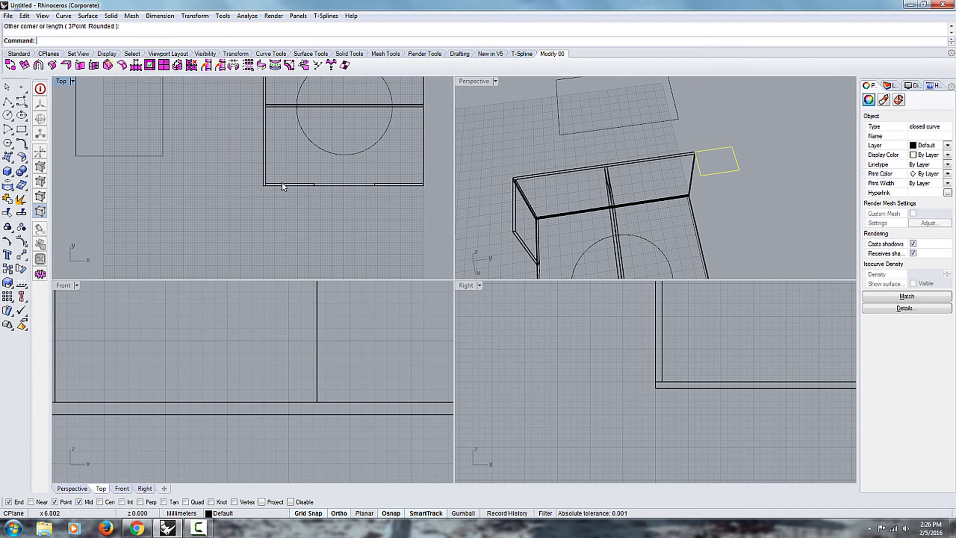
pyautogui.rightClick(294, 196)
pyautogui.scroll(12, 276, 184)
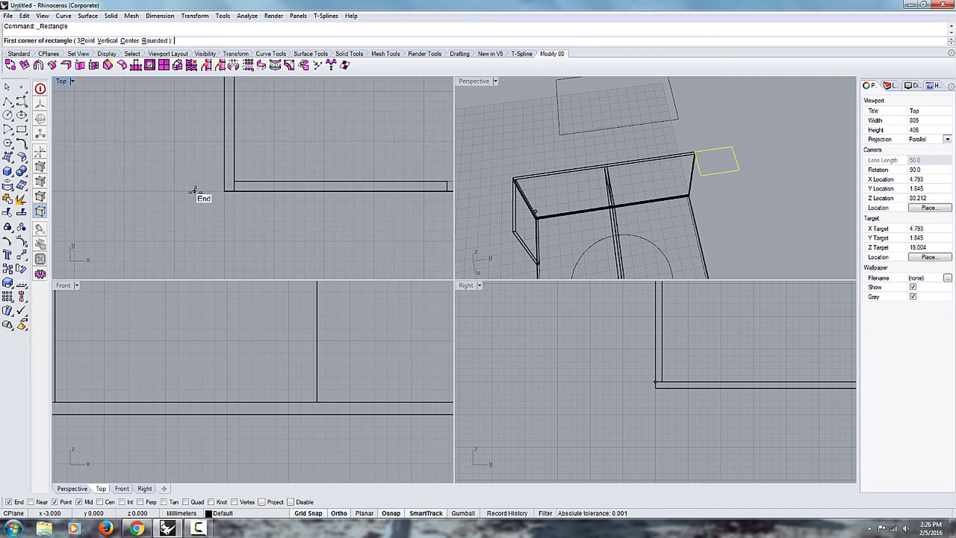
pyautogui.click(224, 191)
pyautogui.scroll(-3, 224, 180)
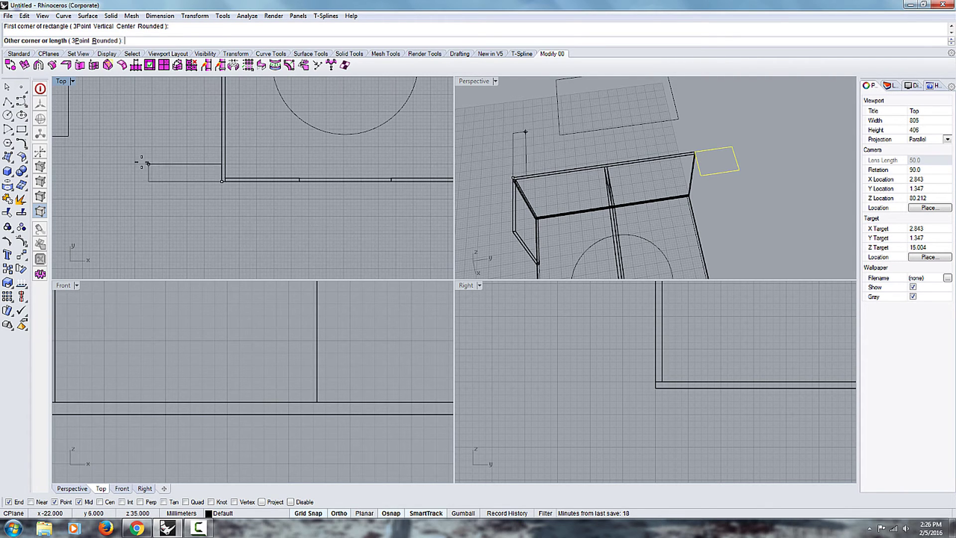
pyautogui.click(127, 181)
pyautogui.click(514, 178)
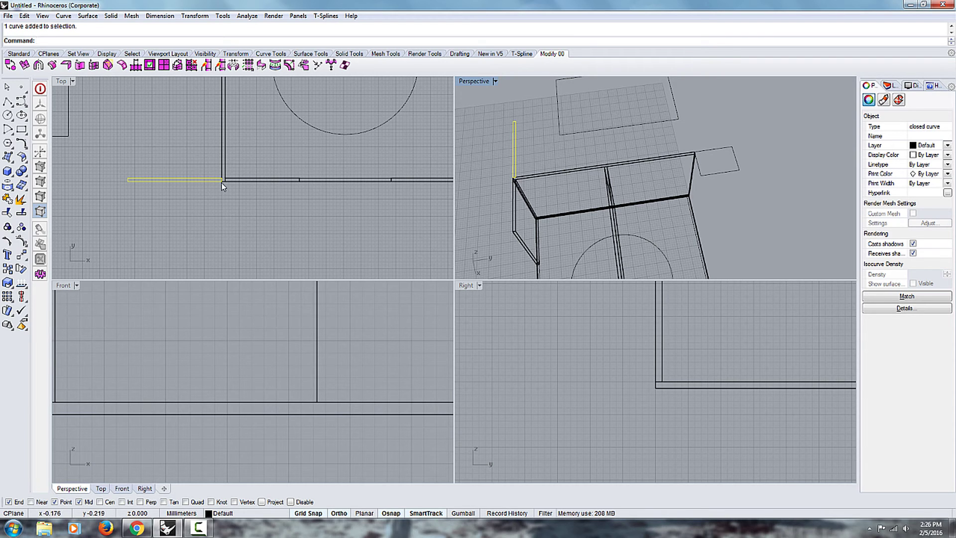
pyautogui.click(532, 177)
# Turn the Project snap back on and draw a long thin rectangle outward from the room's corner at the small moved rectangle
pyautogui.moveTo(246, 207); pyautogui.dragTo(389, 200, button='right')
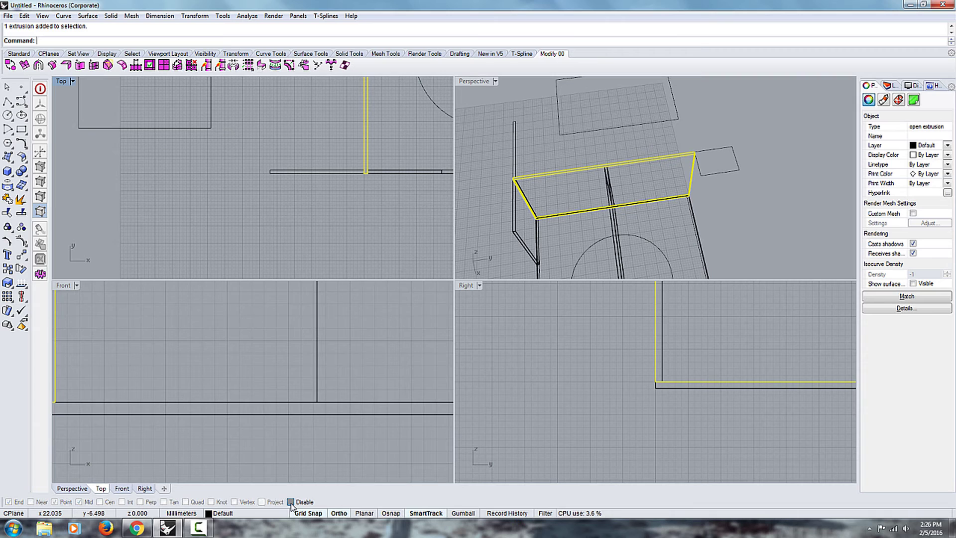
pyautogui.moveTo(338, 208); pyautogui.dragTo(268, 238, button='right')
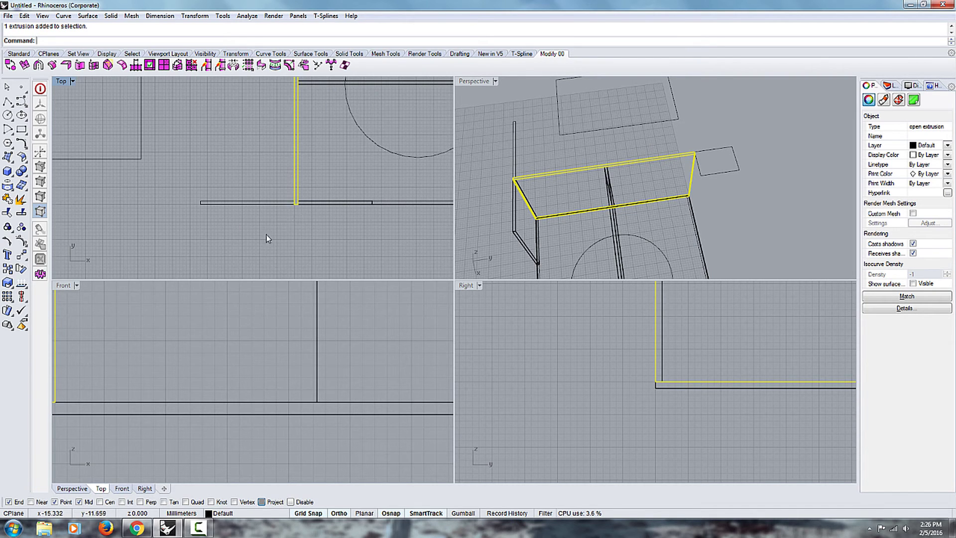
pyautogui.click(268, 238)
pyautogui.click(22, 129)
pyautogui.moveTo(346, 134); pyautogui.dragTo(364, 214, button='right')
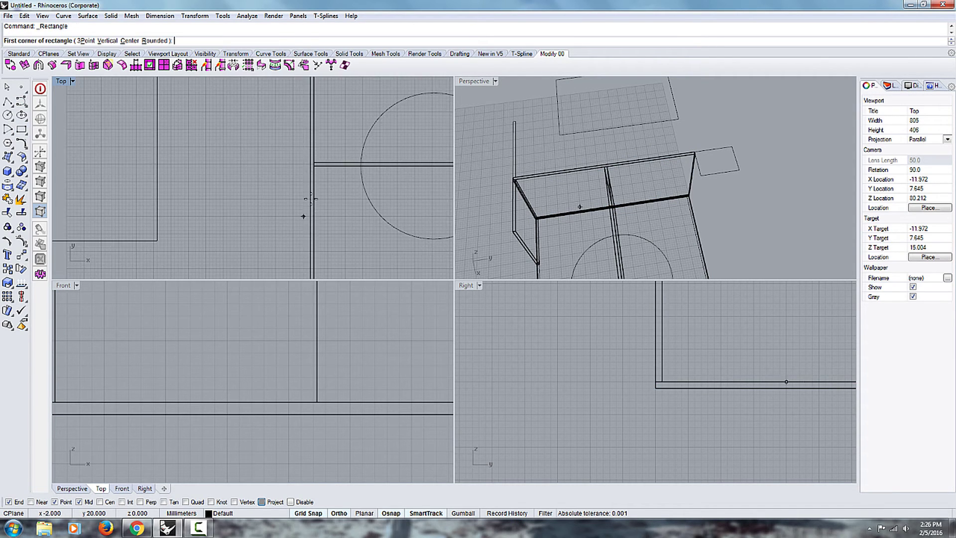
pyautogui.scroll(-6, 307, 180)
pyautogui.moveTo(378, 122); pyautogui.dragTo(386, 150, button='right')
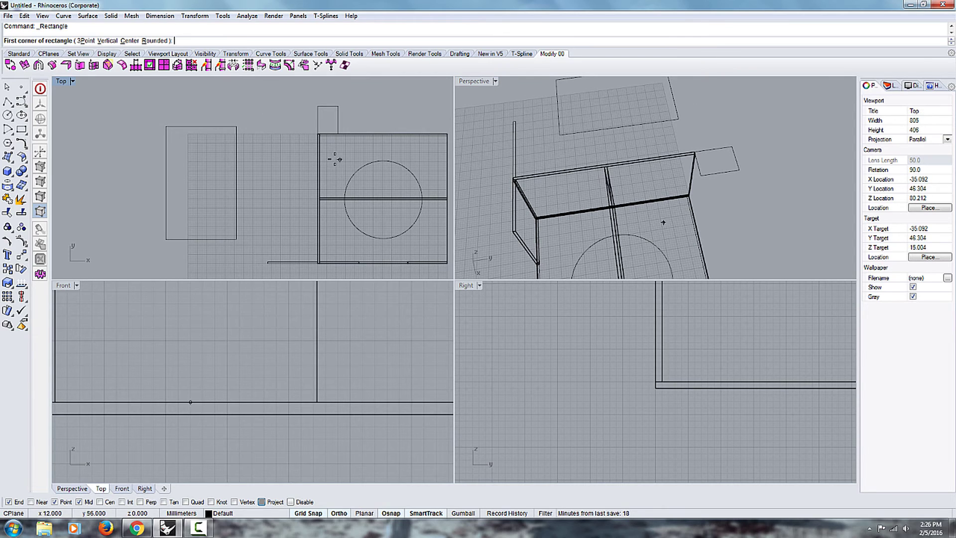
pyautogui.scroll(8, 328, 132)
pyautogui.scroll(3, 269, 183)
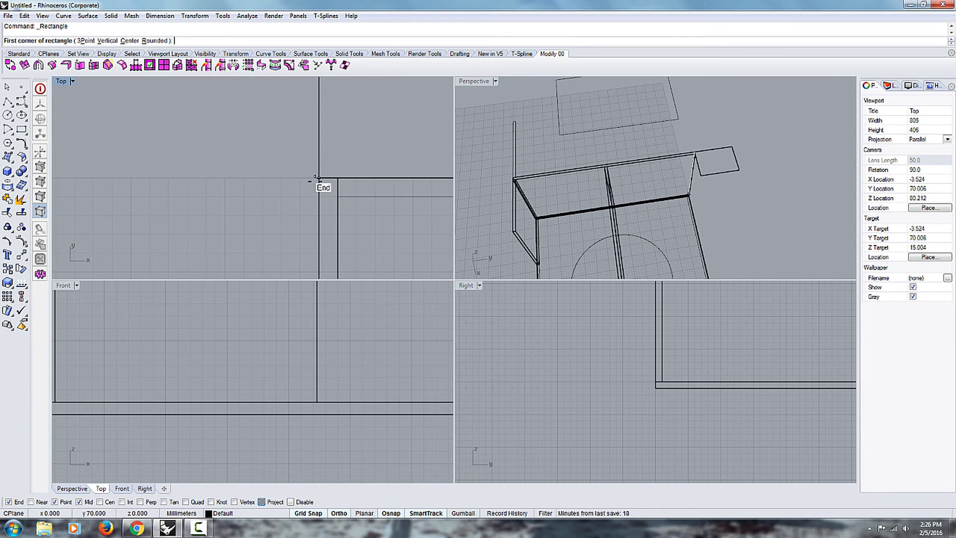
pyautogui.click(319, 178)
pyautogui.scroll(-5, 299, 178)
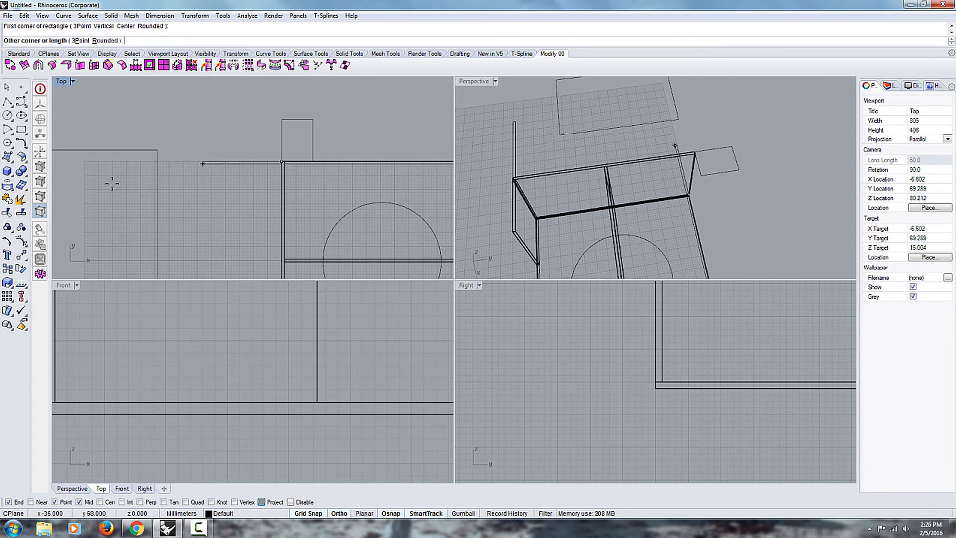
pyautogui.click(67, 163)
# Select the new long thin rectangle and inspect where it meets the base of the wall in the Perspective view
pyautogui.moveTo(748, 163); pyautogui.dragTo(688, 163, button='right')
pyautogui.scroll(-6, 672, 145)
pyautogui.scroll(10, 675, 200)
pyautogui.scroll(5, 664, 164)
pyautogui.click(649, 163)
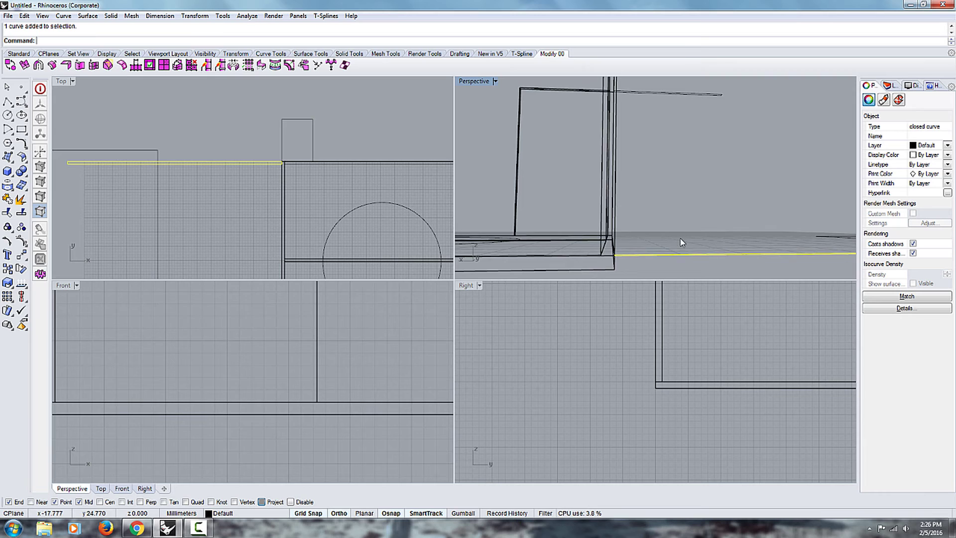
pyautogui.moveTo(680, 238); pyautogui.dragTo(625, 251, button='right')
# Compare the heights of the selected rectangle and the earlier ones in the Front, Right and Perspective views
pyautogui.moveTo(125, 441); pyautogui.dragTo(284, 433, button='right')
pyautogui.scroll(-12, 138, 403)
pyautogui.moveTo(123, 399); pyautogui.dragTo(240, 387, button='right')
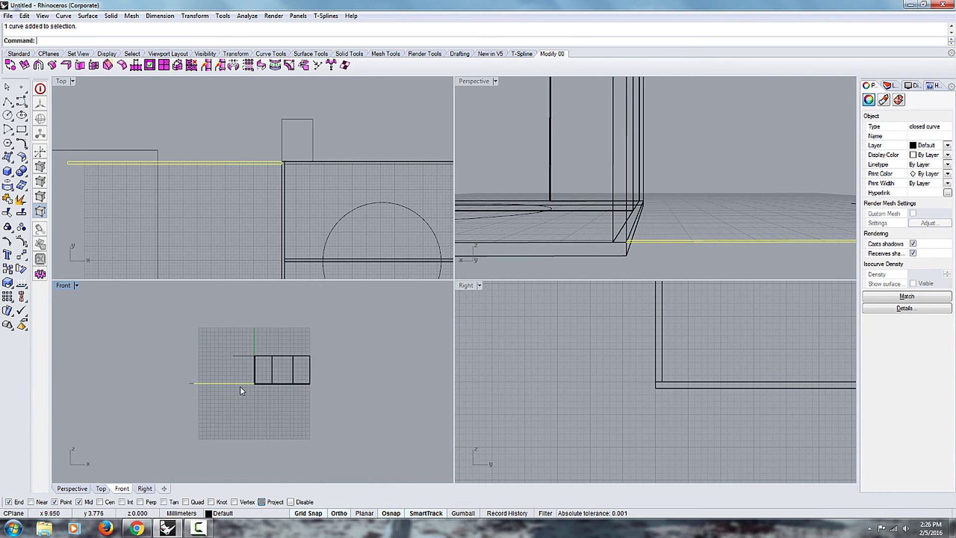
pyautogui.scroll(6, 240, 387)
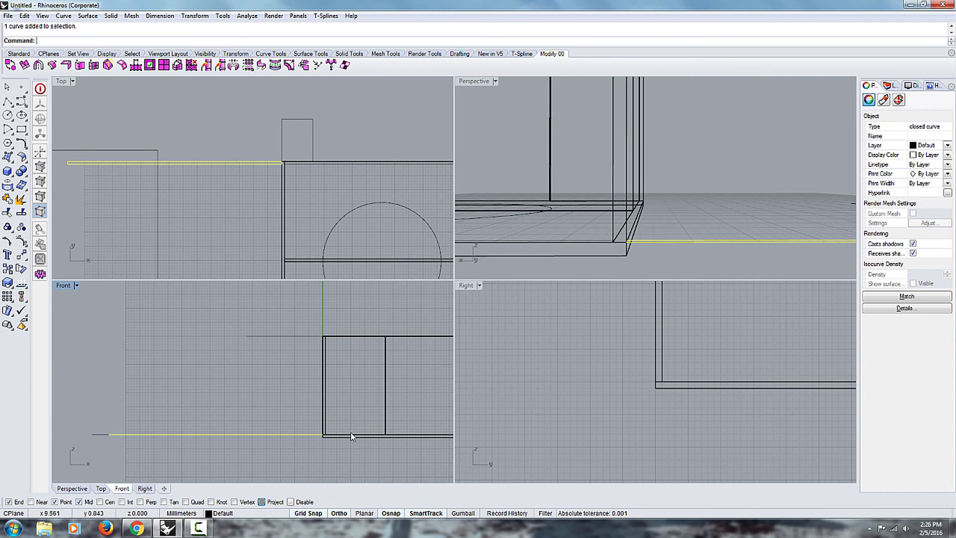
pyautogui.moveTo(681, 330); pyautogui.dragTo(688, 362, button='right')
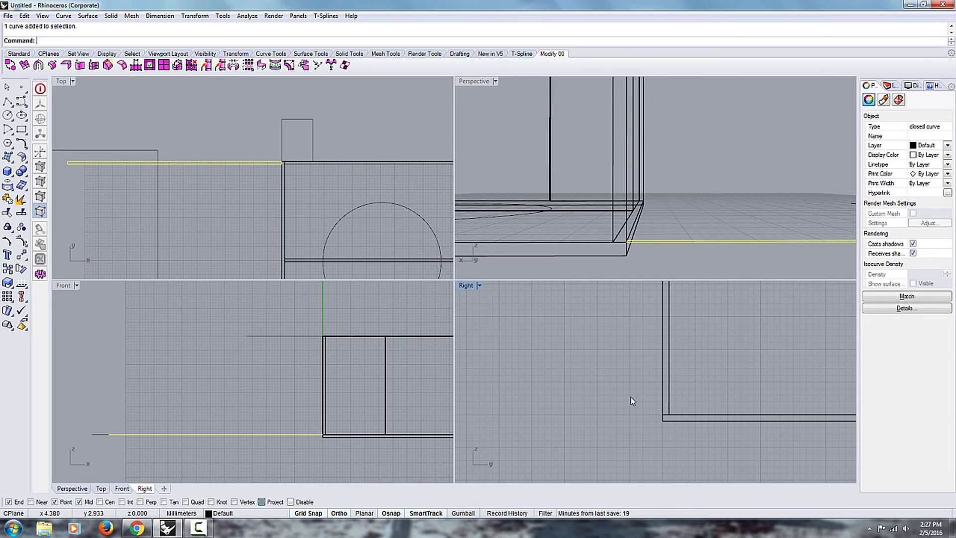
pyautogui.scroll(-10, 731, 237)
pyautogui.moveTo(734, 222); pyautogui.dragTo(709, 133, button='right')
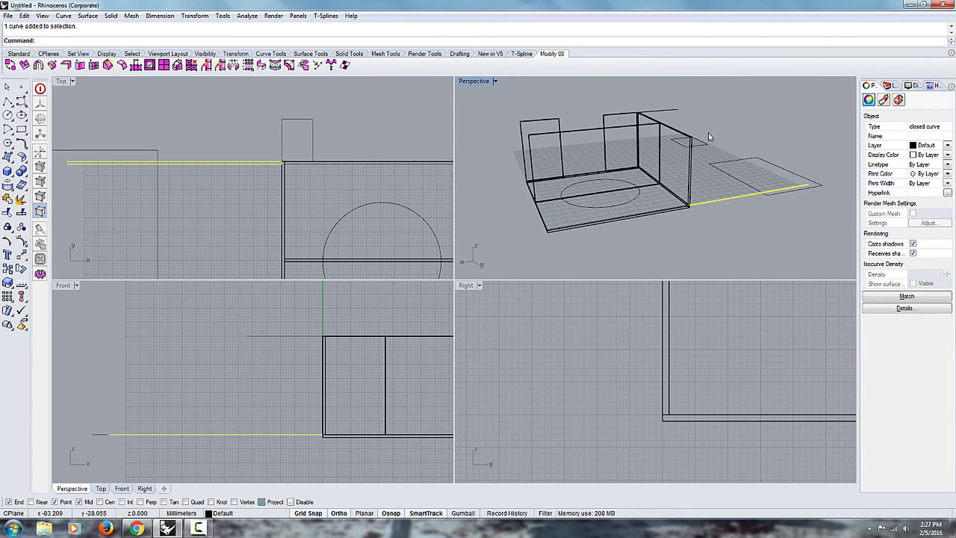
pyautogui.scroll(4, 674, 145)
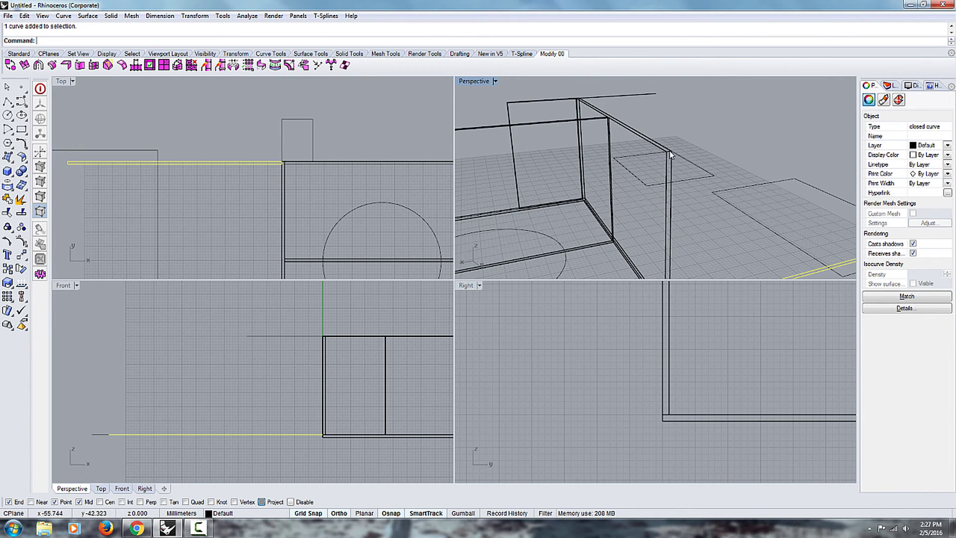
pyautogui.scroll(-5, 670, 163)
pyautogui.moveTo(685, 165); pyautogui.dragTo(619, 211, button='right')
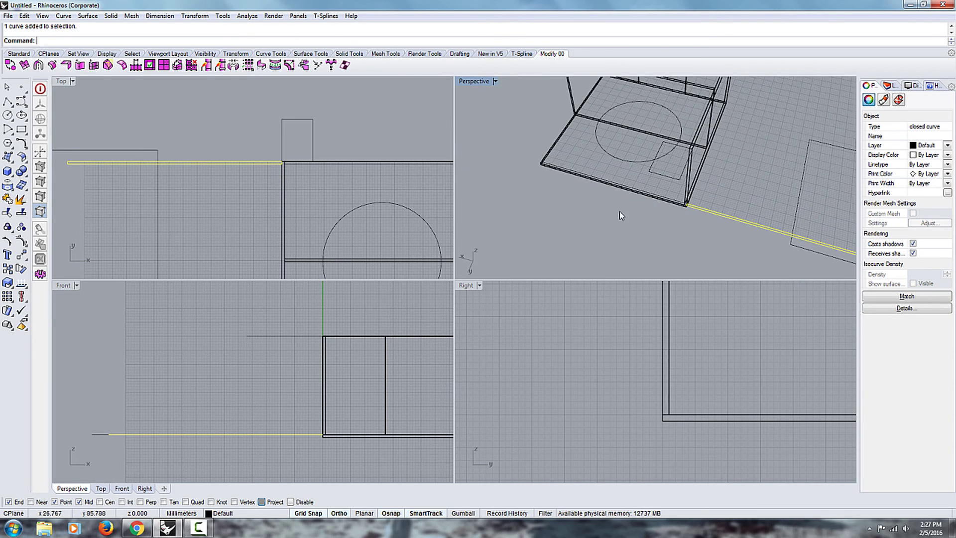
pyautogui.moveTo(730, 196); pyautogui.dragTo(633, 192, button='right')
# Draw another rectangle in the Top view, extending outward from the floor's far corner opposite the long side wall
pyautogui.moveTo(290, 161); pyautogui.dragTo(356, 210, button='right')
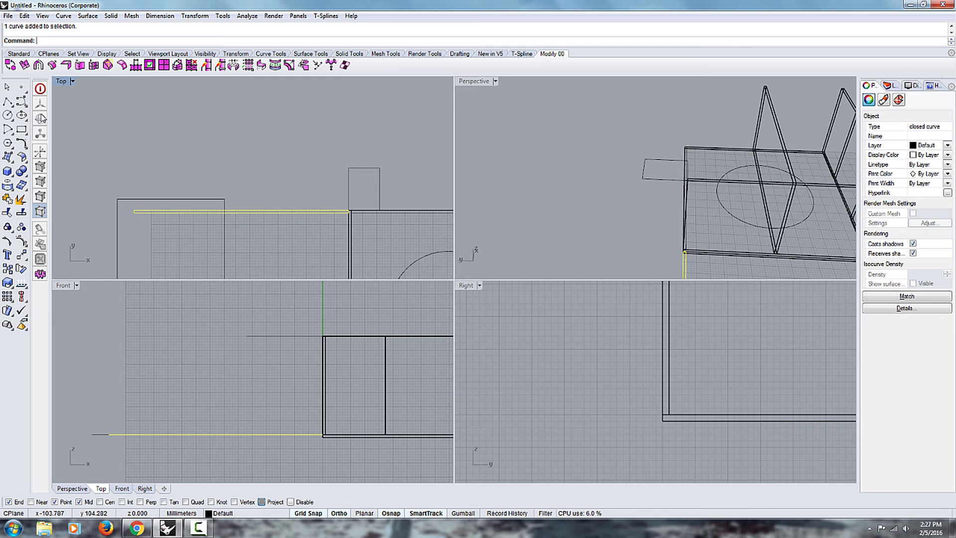
pyautogui.click(21, 129)
pyautogui.moveTo(269, 168); pyautogui.dragTo(152, 143, button='right')
pyautogui.moveTo(181, 202); pyautogui.dragTo(219, 132, button='right')
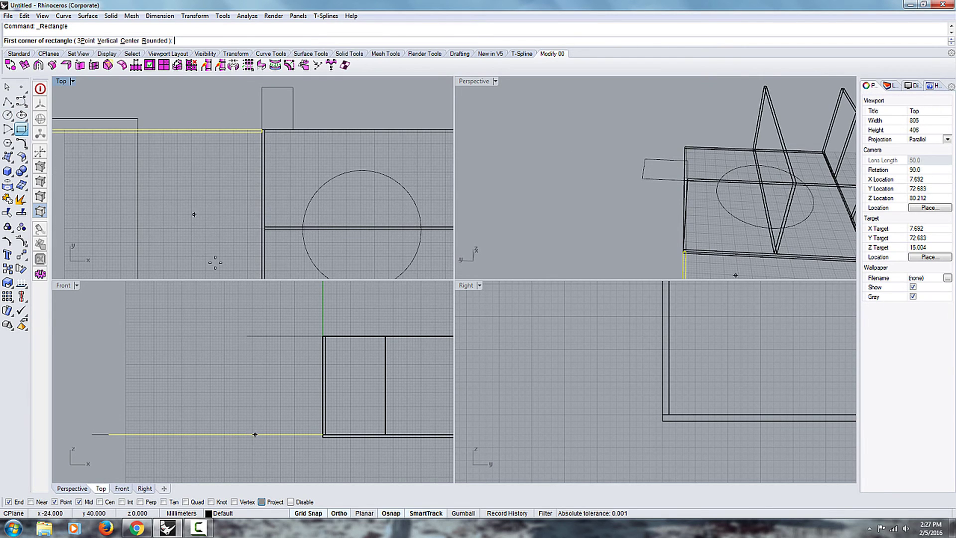
pyautogui.moveTo(215, 262); pyautogui.dragTo(204, 170, button='right')
pyautogui.moveTo(230, 203); pyautogui.dragTo(297, 288, button='right')
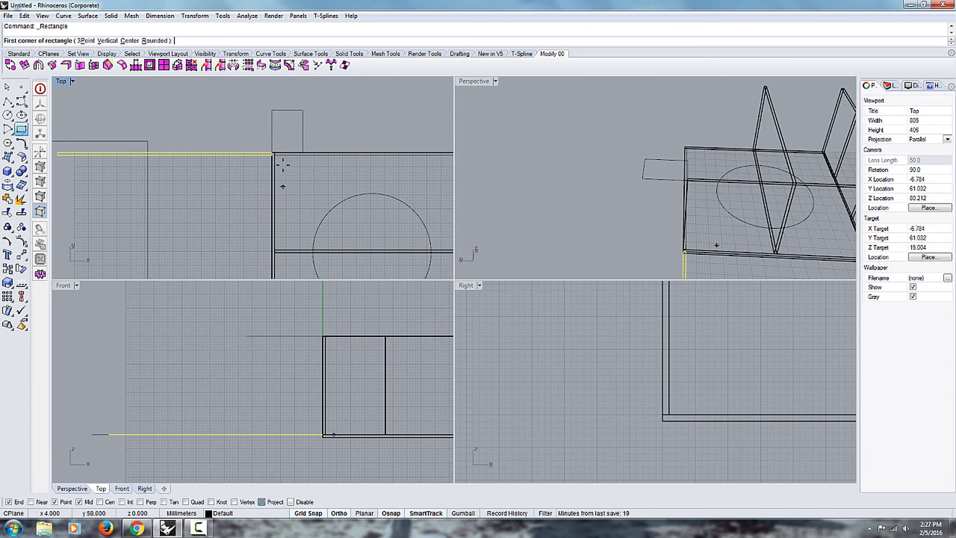
pyautogui.moveTo(397, 164); pyautogui.dragTo(196, 181, button='right')
pyautogui.click(267, 171)
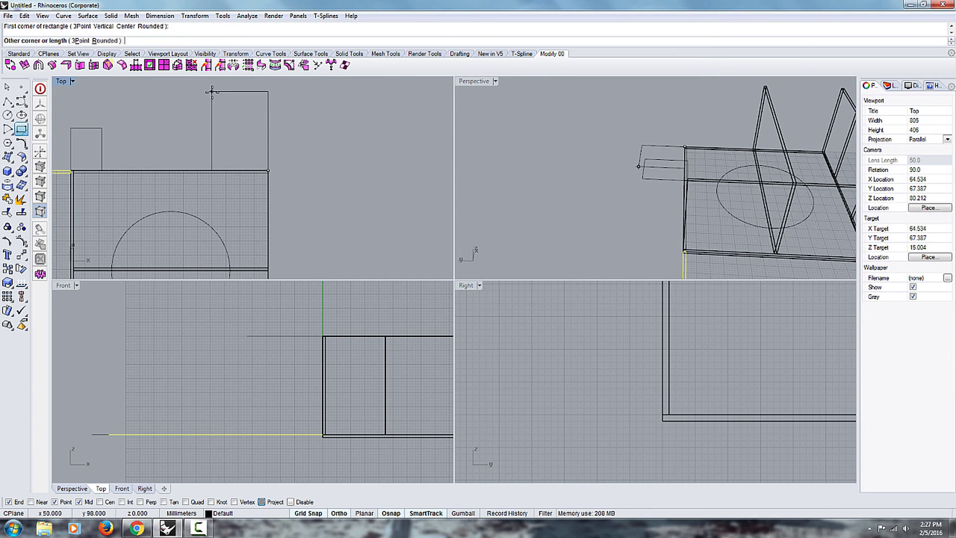
pyautogui.click(212, 91)
# Switch object snaps off and back on while viewing the whole room and its projected rectangles
pyautogui.moveTo(638, 209)
pyautogui.mouseDown(button='right')
pyautogui.moveTo(716, 218)
pyautogui.moveTo(807, 141)
pyautogui.moveTo(737, 145)
pyautogui.mouseUp(button='right')
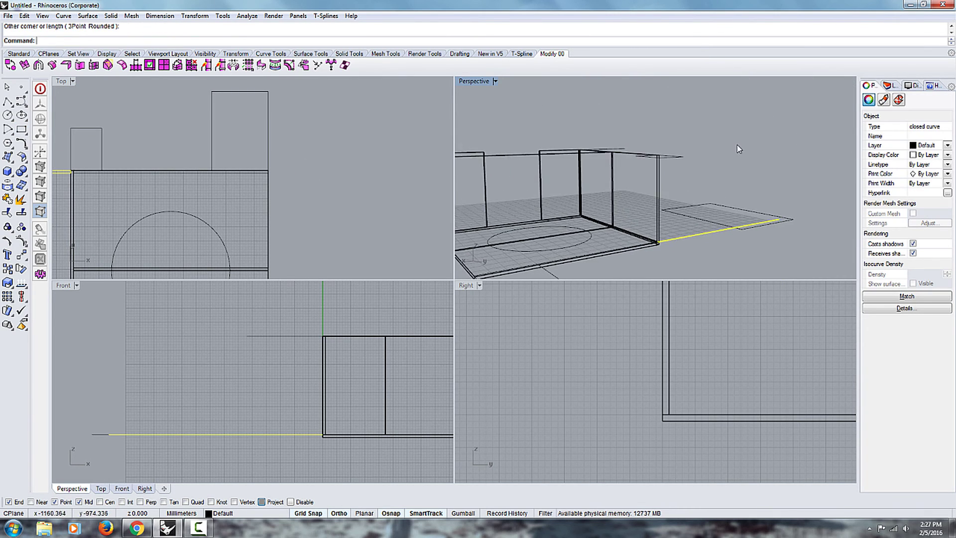
pyautogui.scroll(-3, 671, 223)
pyautogui.scroll(2, 678, 205)
pyautogui.scroll(-2, 679, 205)
pyautogui.scroll(-2, 723, 171)
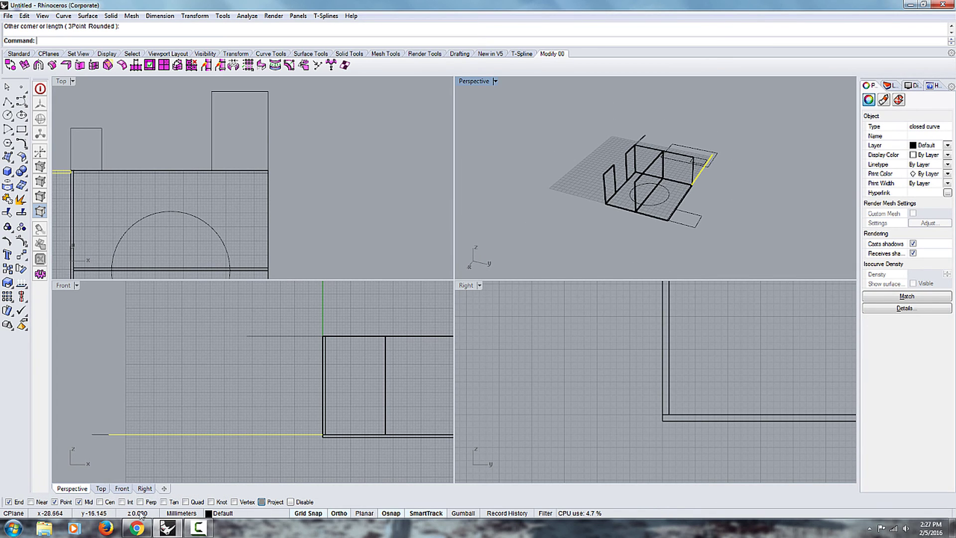
pyautogui.click(393, 514)
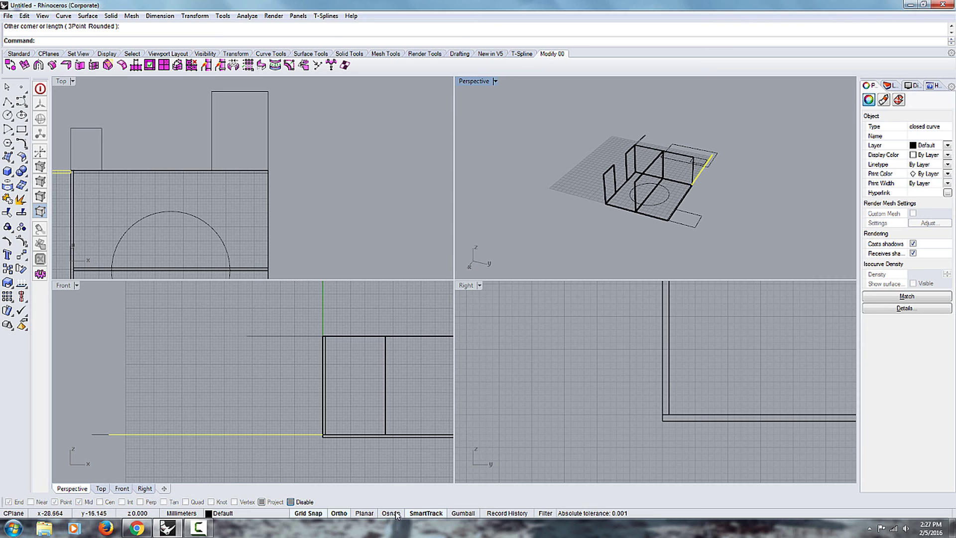
pyautogui.click(397, 514)
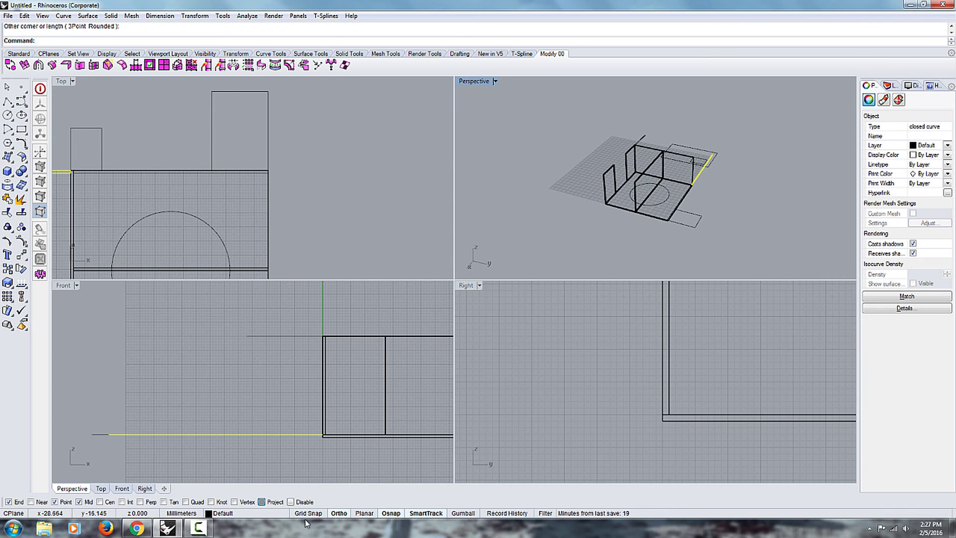
# Draw a square of about 1 mm in the Front view beside the wall, with Grid Snap on
pyautogui.moveTo(342, 361); pyautogui.dragTo(289, 365, button='right')
pyautogui.click(21, 130)
pyautogui.scroll(5, 209, 338)
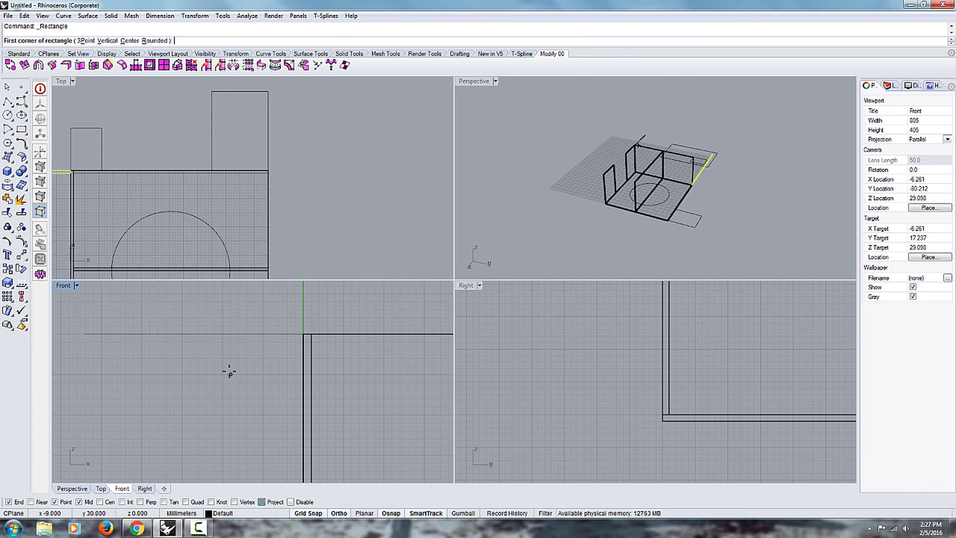
pyautogui.scroll(2, 221, 375)
pyautogui.click(214, 378)
pyautogui.click(233, 397)
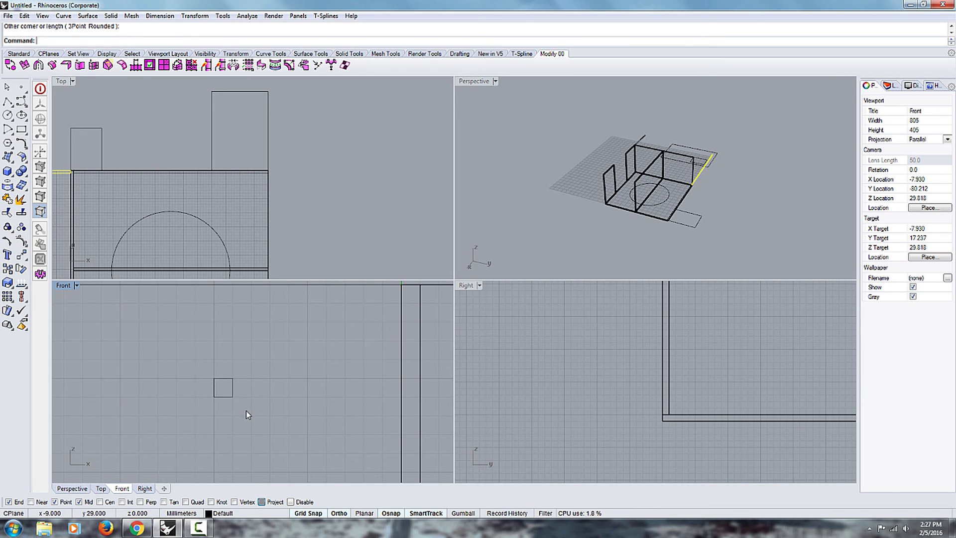
# Turn Grid Snap off and start a polyline in the Front view at an off-grid point between the small square and the wall
pyautogui.moveTo(281, 401); pyautogui.dragTo(267, 366, button='right')
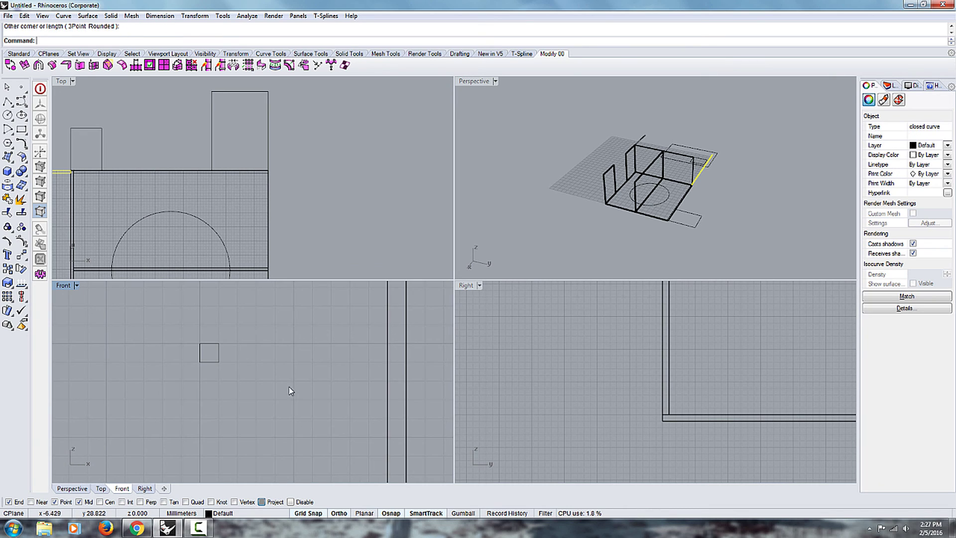
pyautogui.click(316, 514)
pyautogui.click(6, 127)
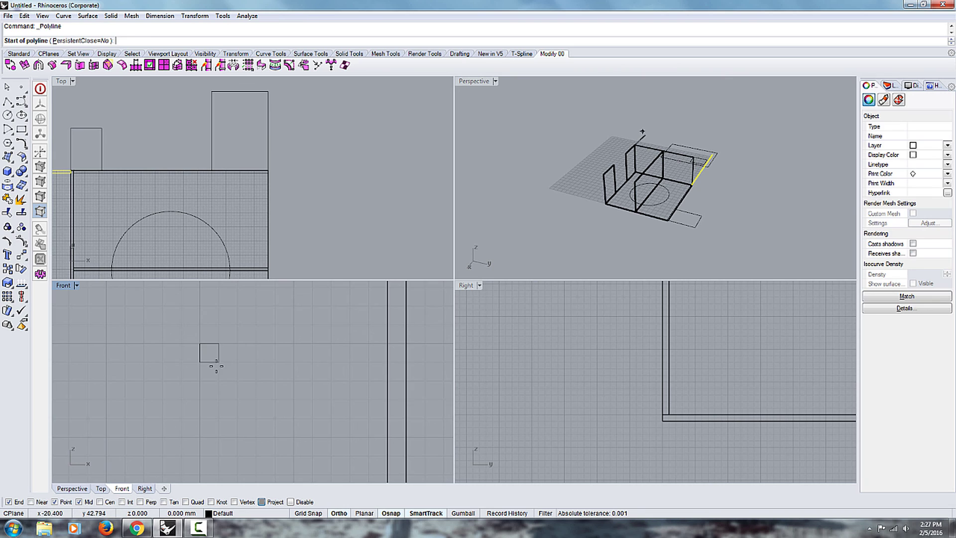
pyautogui.scroll(2, 234, 346)
pyautogui.click(220, 365)
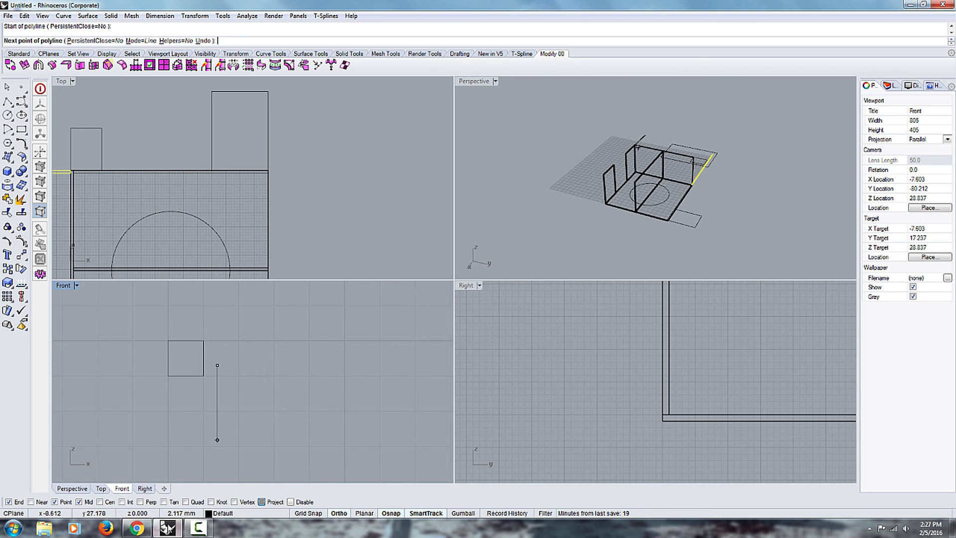
# With Ortho off and Grid Snap on, complete the polyline as a closed triangle with a vertical side about 1 mm long between grid points
pyautogui.click(340, 515)
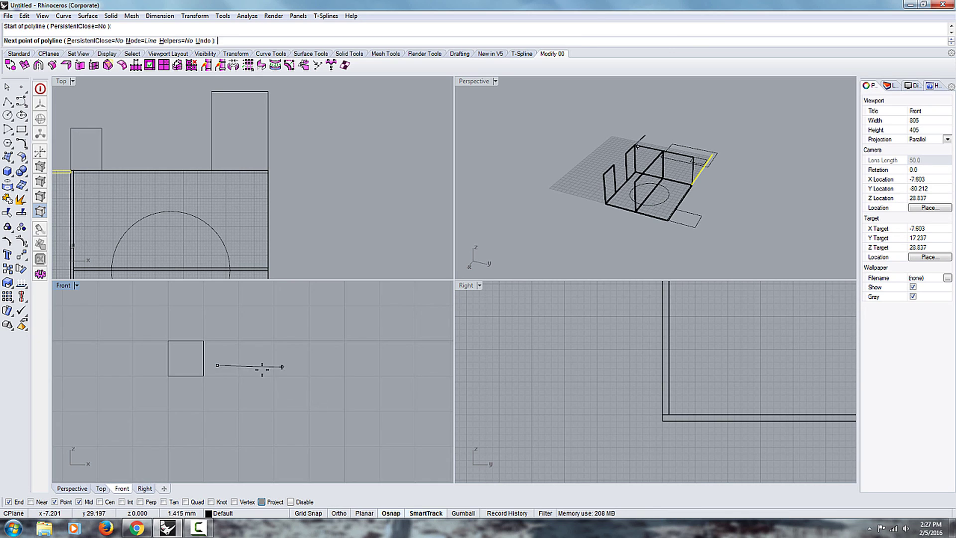
pyautogui.click(305, 514)
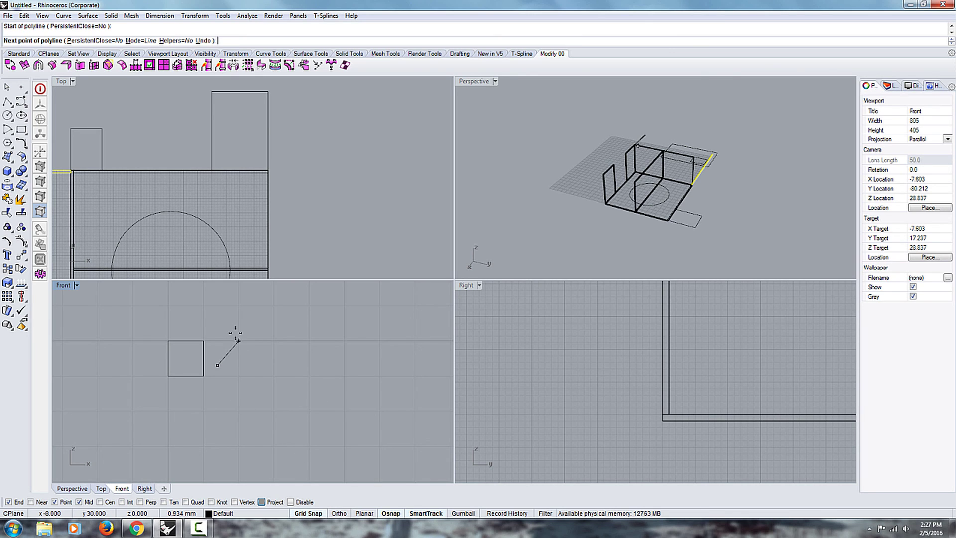
pyautogui.scroll(2, 230, 338)
pyautogui.scroll(2, 230, 337)
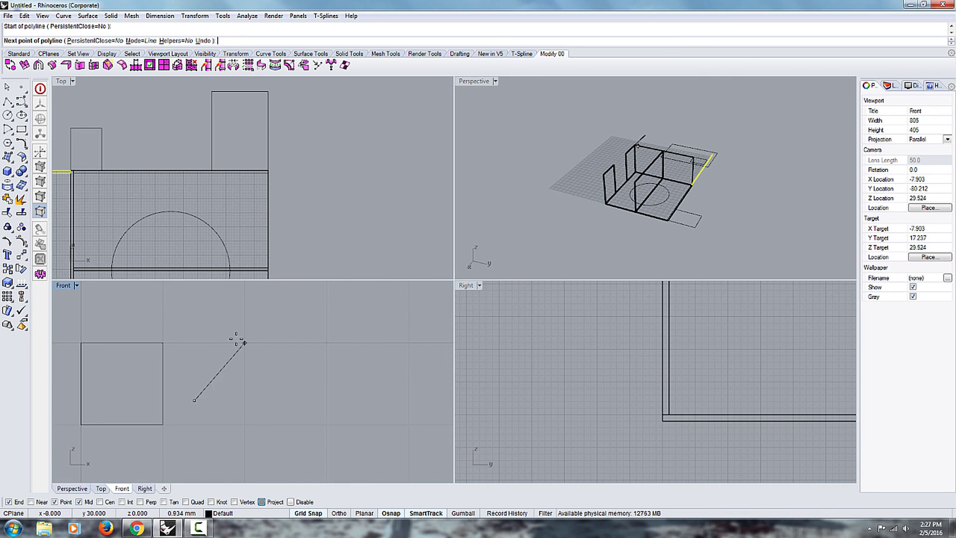
pyautogui.click(245, 343)
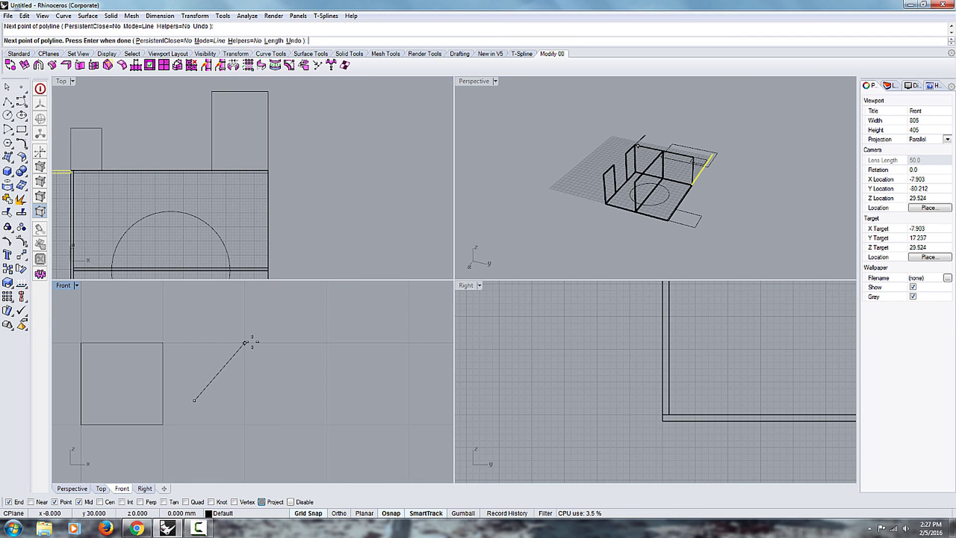
pyautogui.click(245, 424)
pyautogui.click(195, 400)
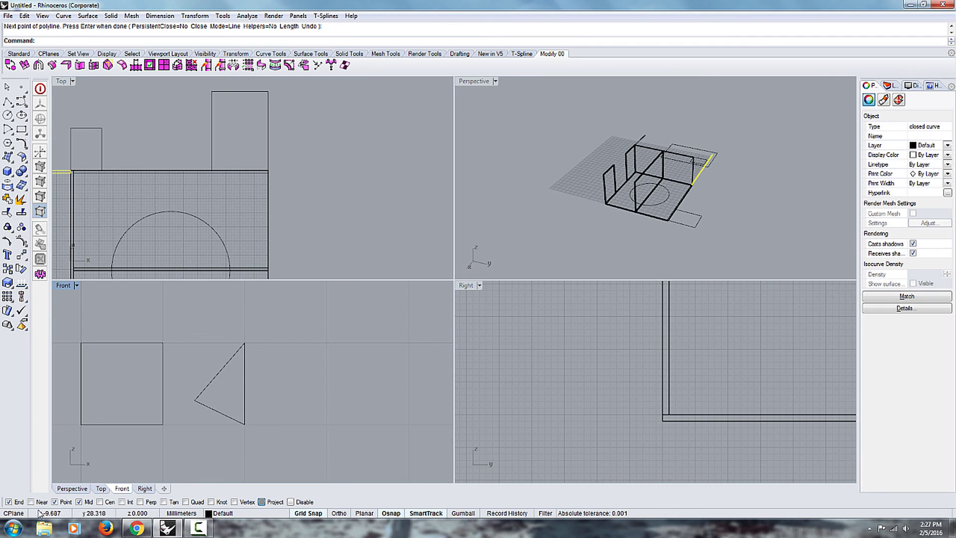